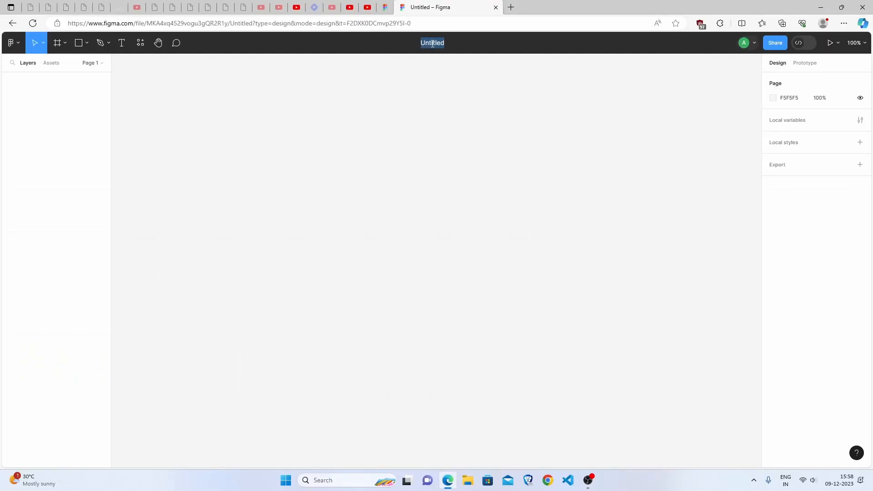
# Rename the untitled design file as Login Page.
pyautogui.press('BackSpace')
pyautogui.write('Login Page')
pyautogui.press('Return')
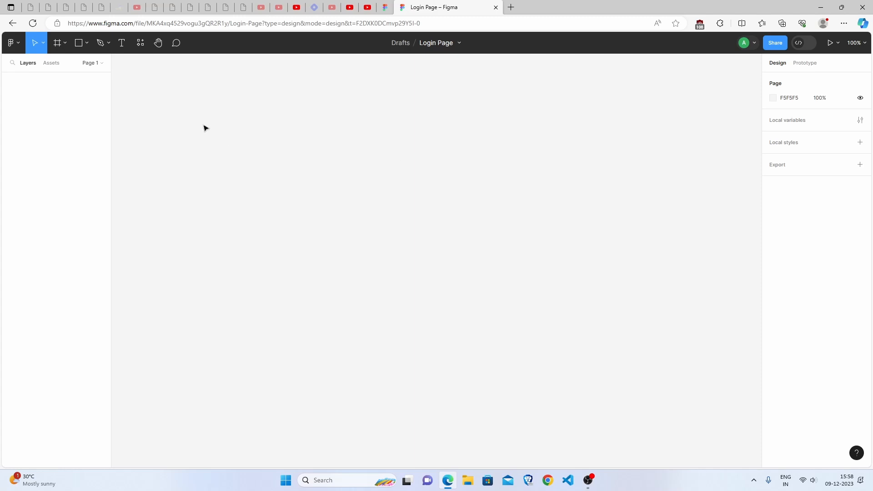
# Paste the finished login page design onto the canvas and move it to about X -1009, Y -543.
pyautogui.hotkey('ctrl', 'v')
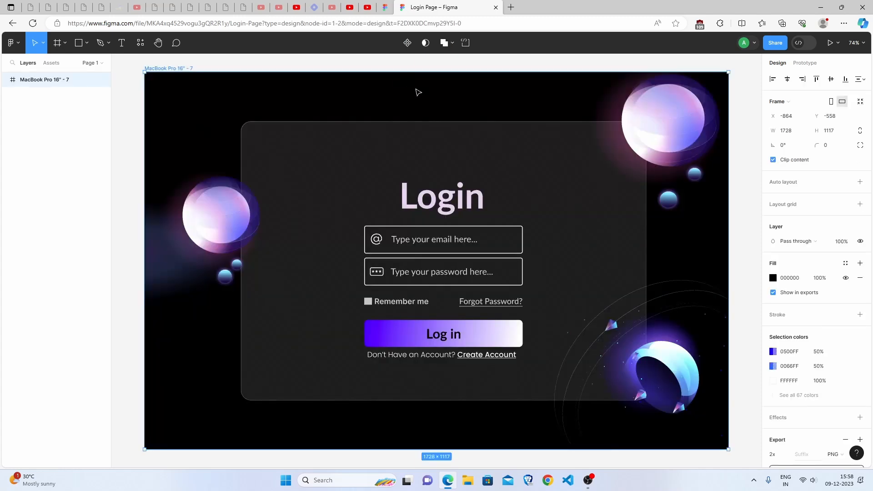
pyautogui.scroll(-2, 471, 248)
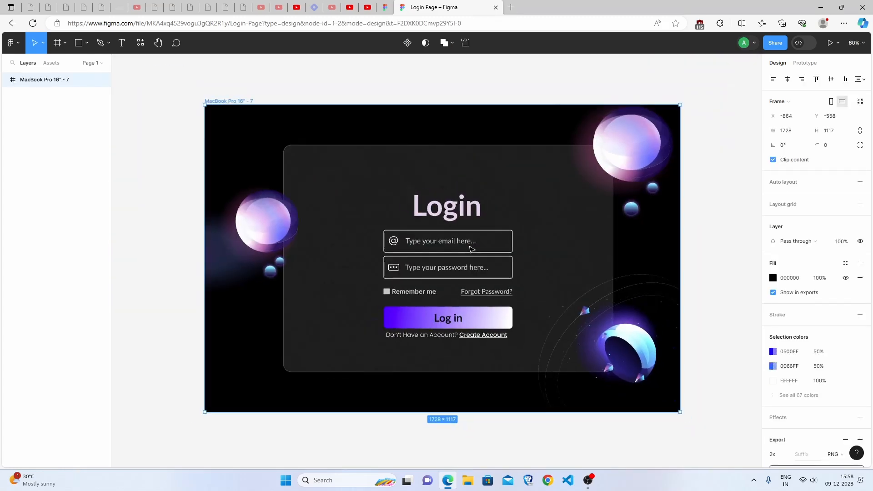
pyautogui.moveTo(524, 101); pyautogui.dragTo(479, 108)
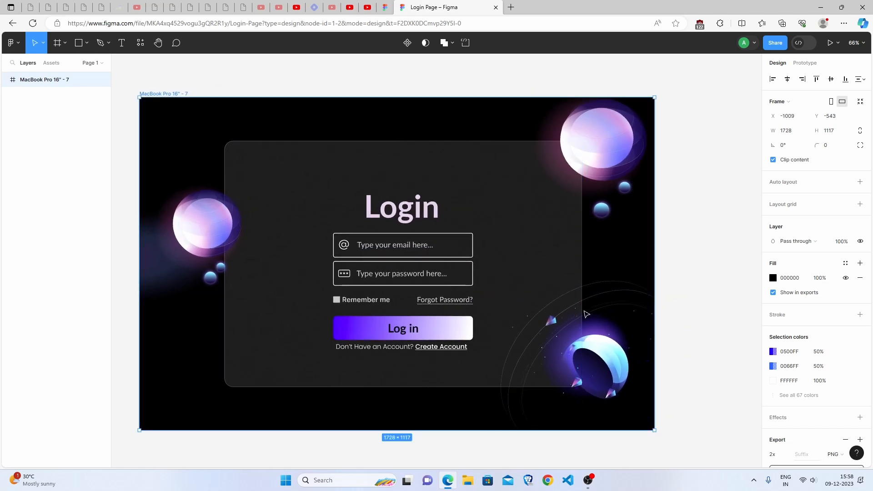
pyautogui.click(304, 89)
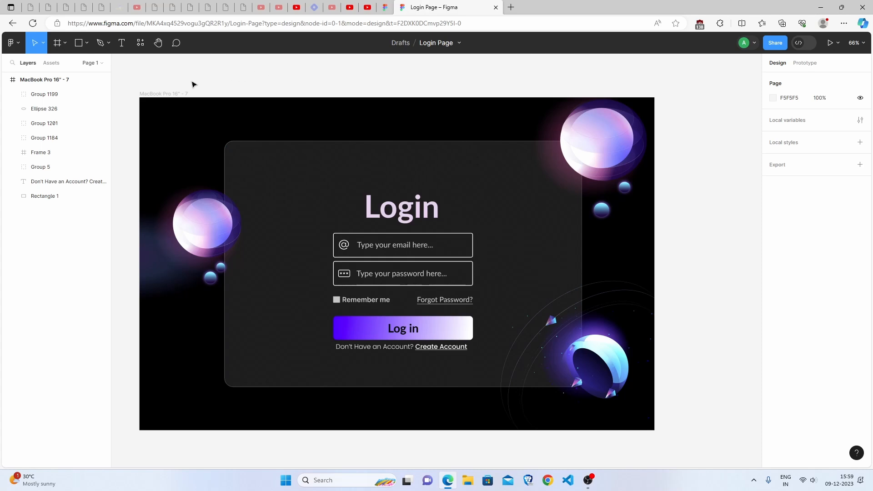
# Examine the pasted design's frame, its blurred Ellipse 326 and the decorative sphere and ring groups.
pyautogui.click(187, 93)
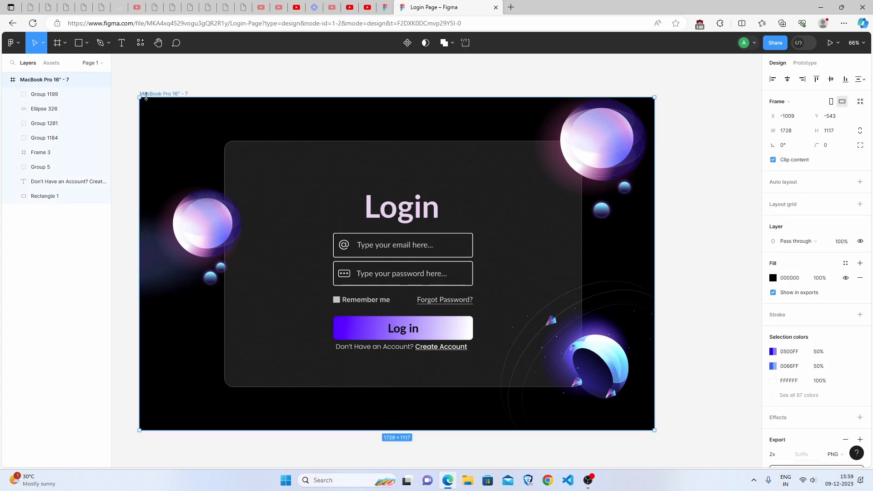
pyautogui.click(220, 88)
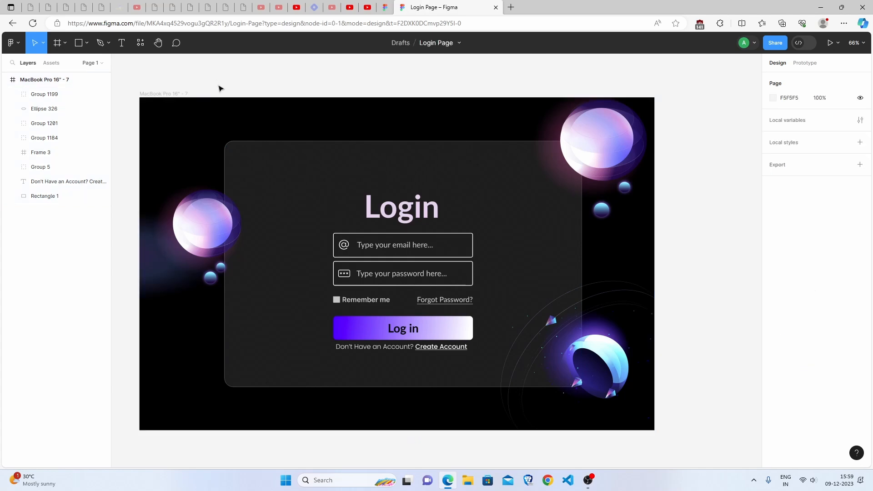
pyautogui.click(171, 94)
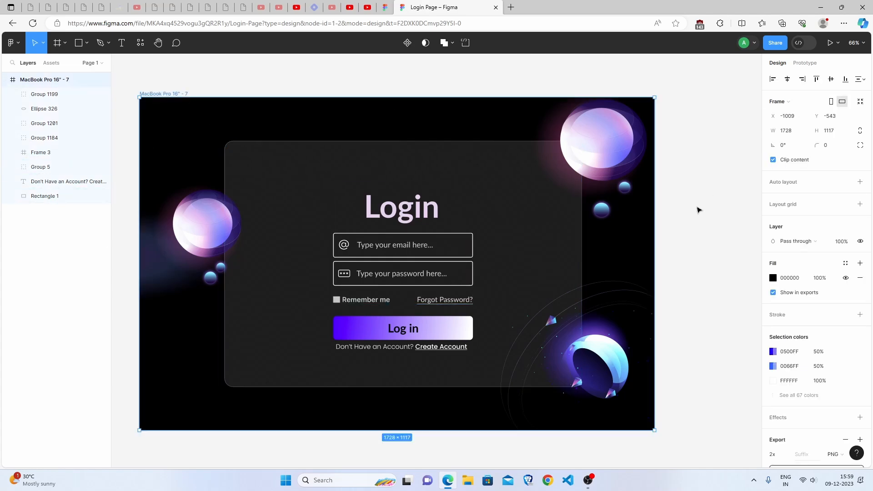
pyautogui.click(44, 109)
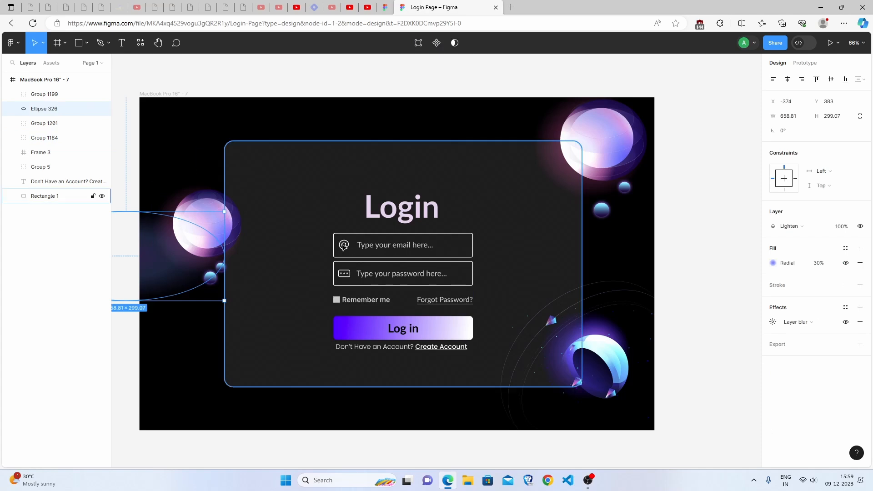
pyautogui.click(586, 152)
pyautogui.click(624, 365)
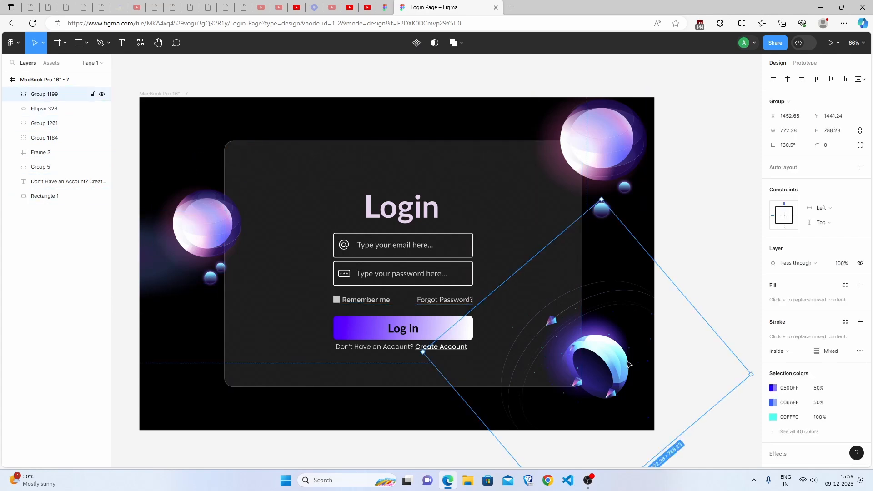
pyautogui.click(699, 249)
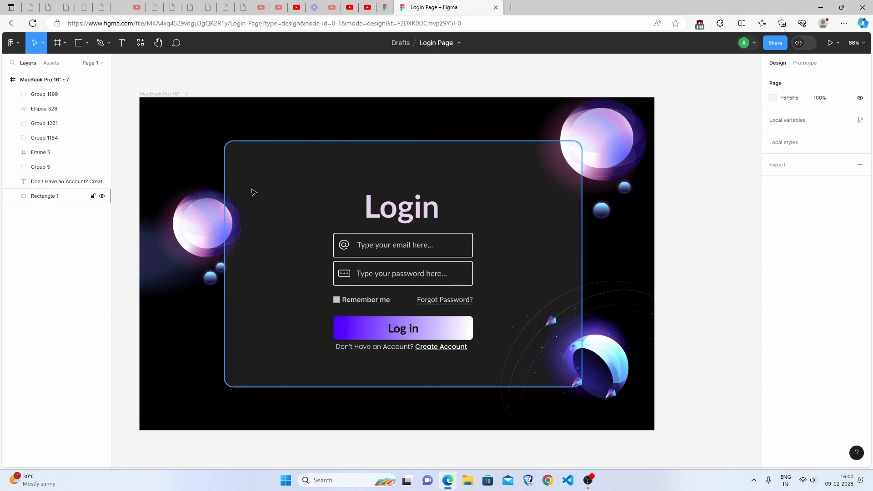
# Copy the fill colour 828282 of the reference design's large rounded card and check its stroke and background blur.
pyautogui.click(260, 178)
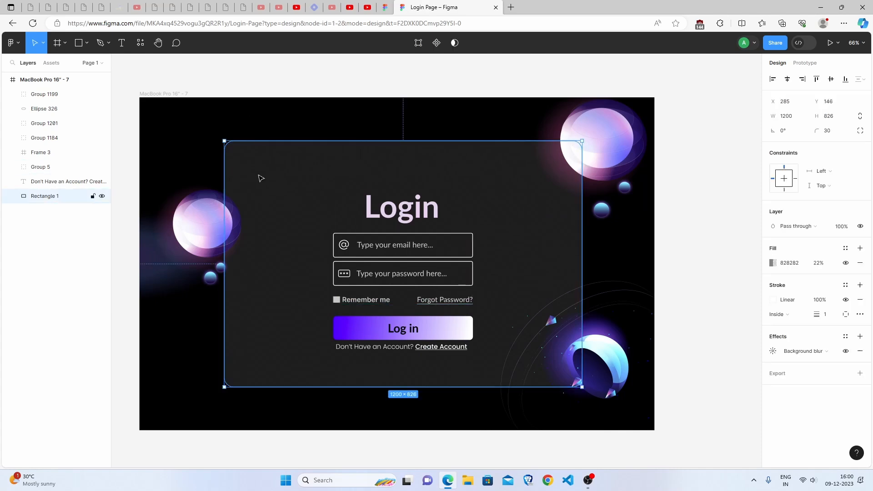
pyautogui.click(787, 265)
pyautogui.hotkey('ctrl', 'c')
pyautogui.click(763, 313)
pyautogui.click(774, 352)
# Delete the pasted MacBook Pro 16" reference frame from the canvas.
pyautogui.click(246, 76)
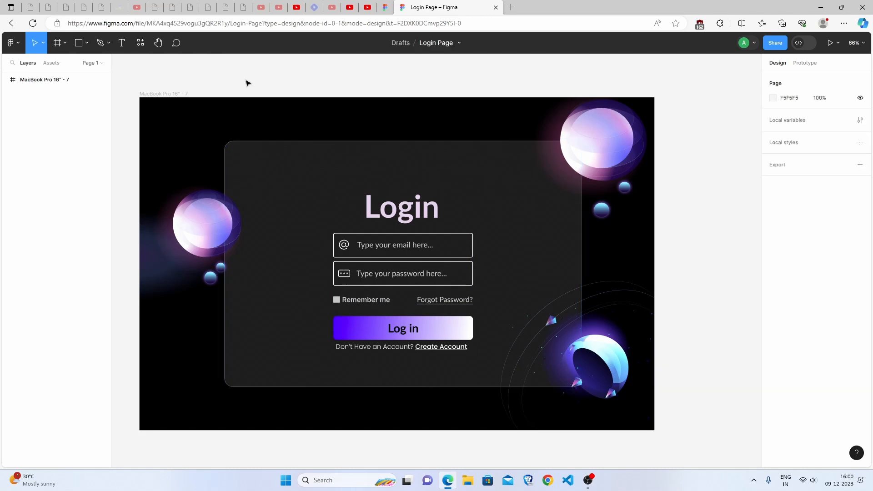
pyautogui.click(157, 100)
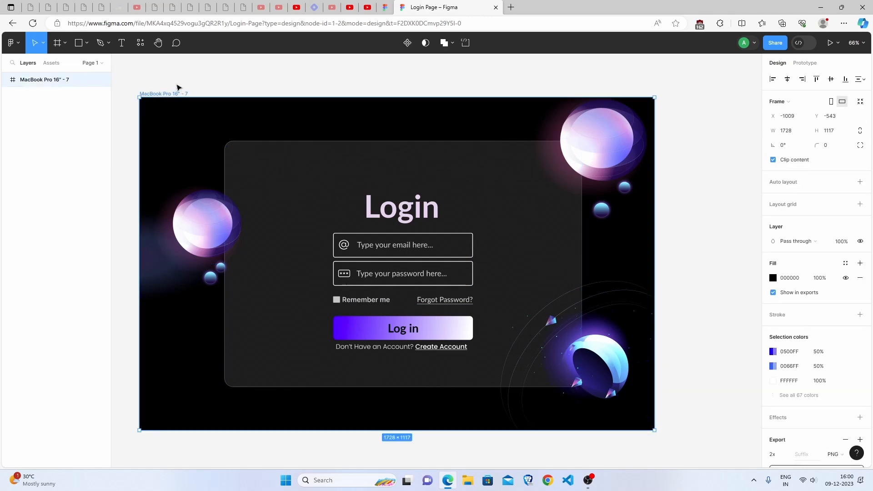
pyautogui.press('Delete')
# Insert a MacBook Pro 16" frame of 1728 × 1117 and move it to about X -903, Y -537.
pyautogui.click(65, 43)
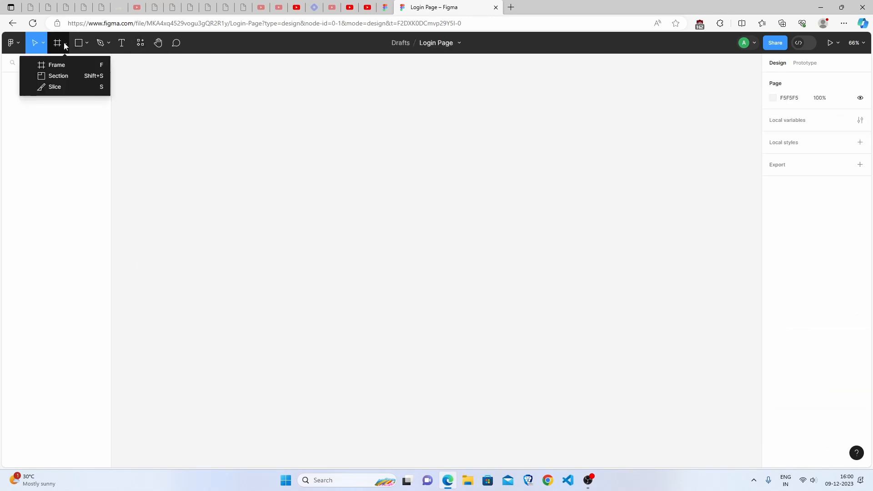
pyautogui.click(58, 68)
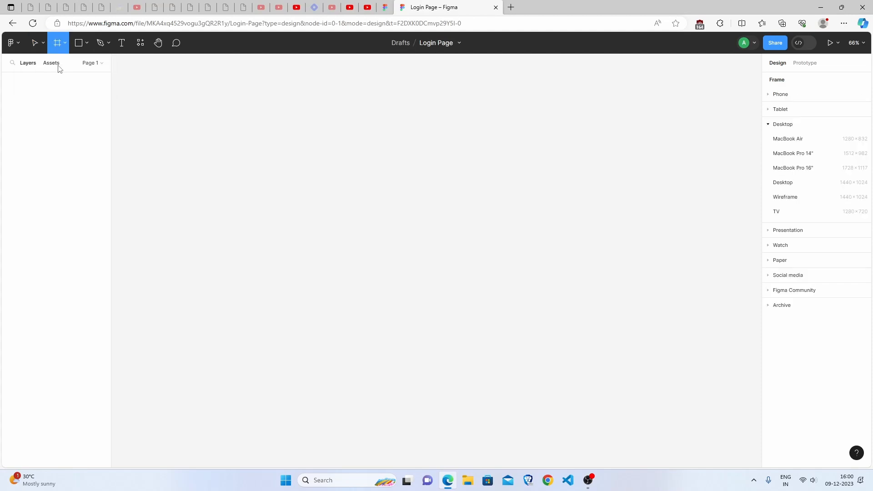
pyautogui.click(799, 173)
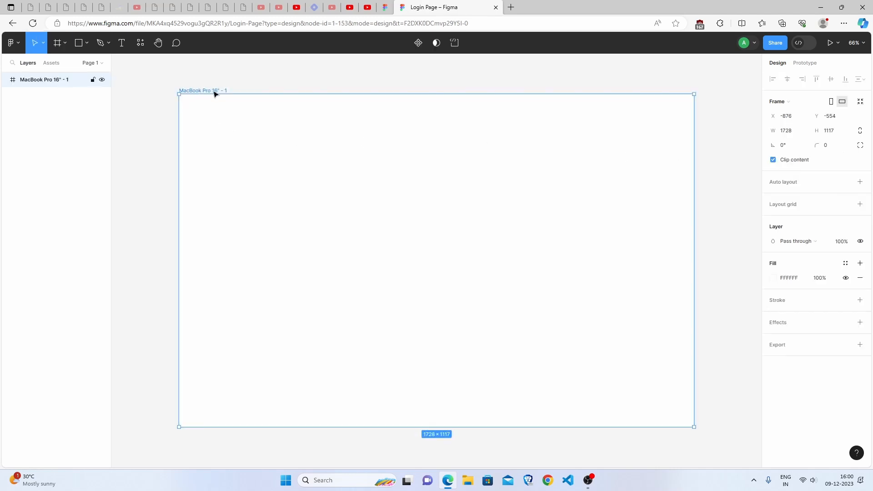
pyautogui.moveTo(473, 355)
pyautogui.mouseDown()
pyautogui.moveTo(458, 359)
pyautogui.moveTo(466, 360)
pyautogui.mouseUp()
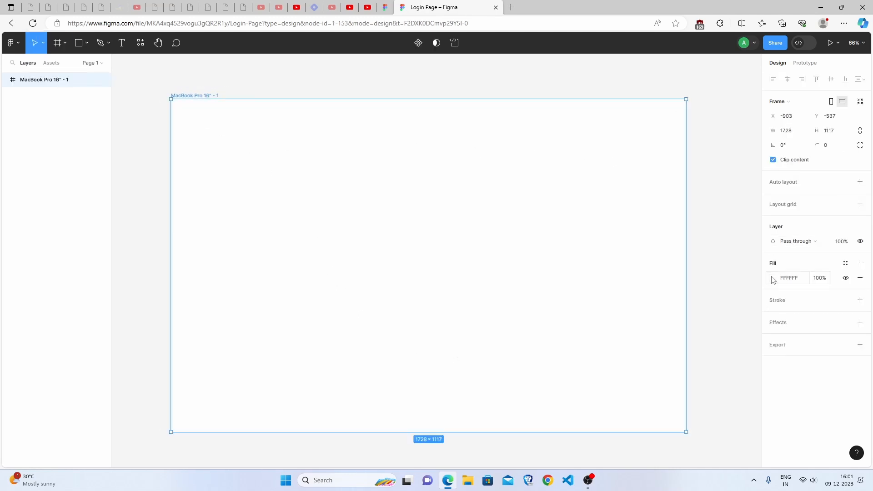
# Set the fill of the empty MacBook Pro 16" frame to black 000000.
pyautogui.click(772, 278)
pyautogui.moveTo(690, 296); pyautogui.dragTo(771, 356)
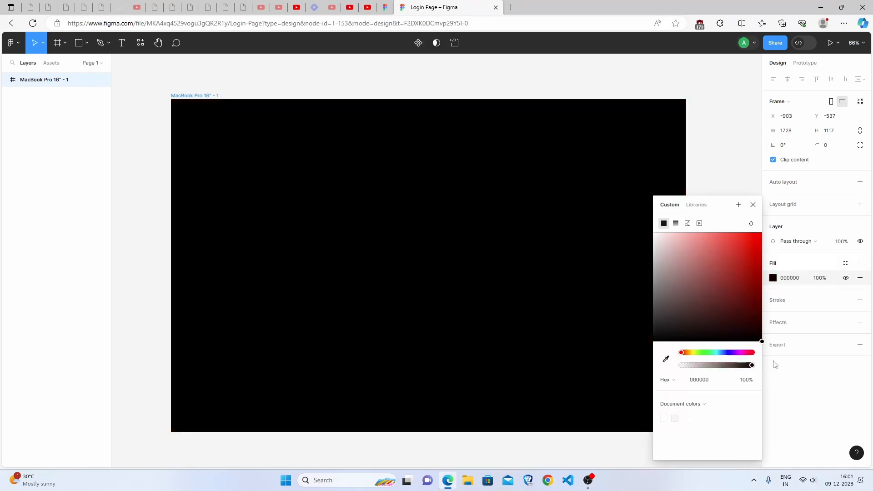
pyautogui.click(716, 119)
pyautogui.click(176, 95)
pyautogui.click(252, 84)
# Draw a rectangle about 703 high inside the black frame.
pyautogui.click(87, 44)
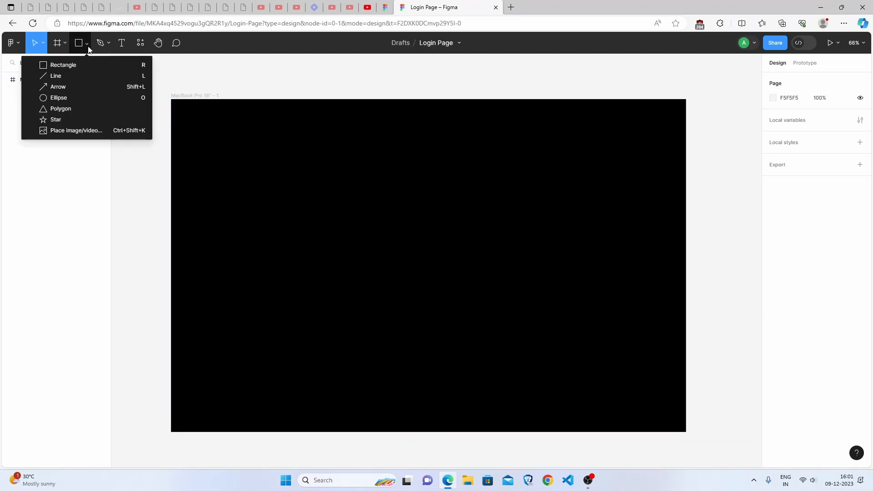
pyautogui.click(90, 65)
pyautogui.moveTo(296, 170)
pyautogui.mouseDown()
pyautogui.moveTo(454, 306)
pyautogui.moveTo(594, 379)
pyautogui.mouseUp()
# Set the rectangle's size to 1200 × 826 and centre it in the frame at X 264, Y 146.
pyautogui.click(800, 118)
pyautogui.write('1200')
pyautogui.press('Tab')
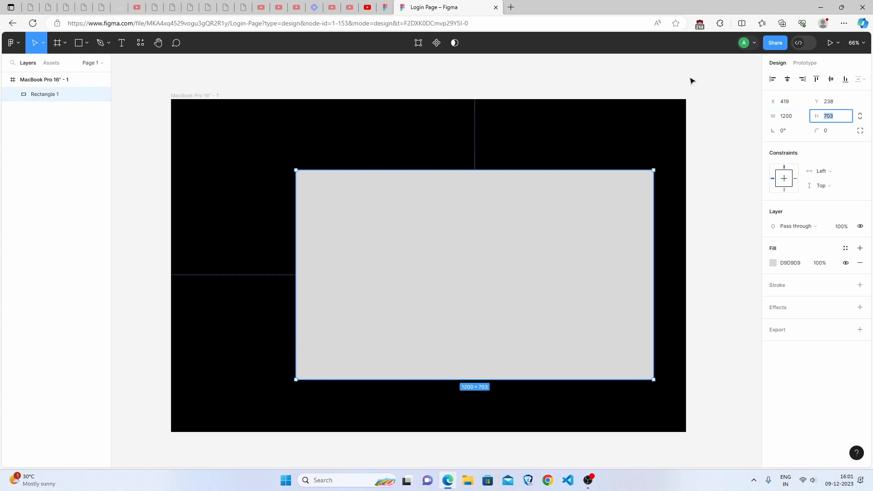
pyautogui.write('826')
pyautogui.press('Return')
pyautogui.moveTo(470, 339); pyautogui.dragTo(424, 297)
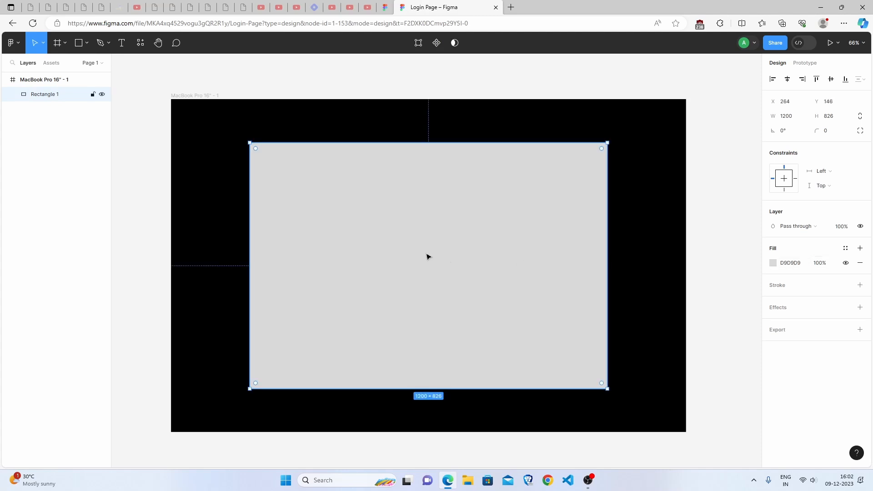
# Set the rectangle's fill to 828282 with 22% opacity.
pyautogui.click(800, 263)
pyautogui.hotkey('ctrl', 'v')
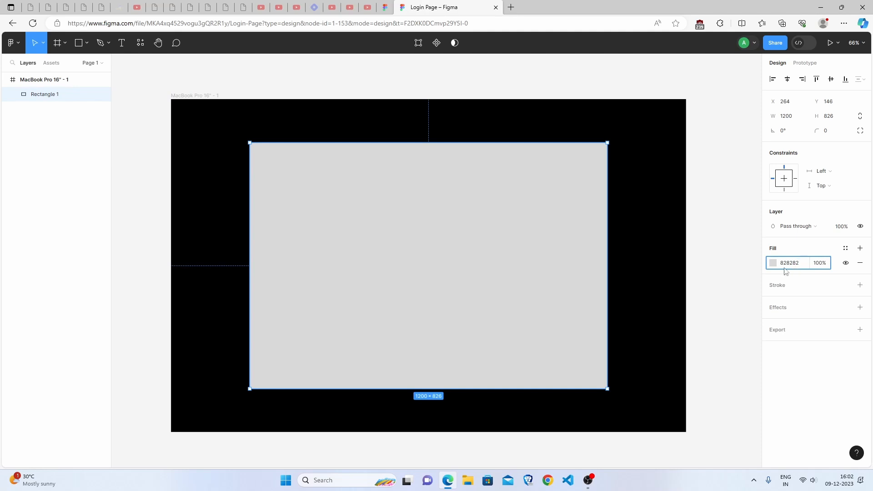
pyautogui.click(822, 263)
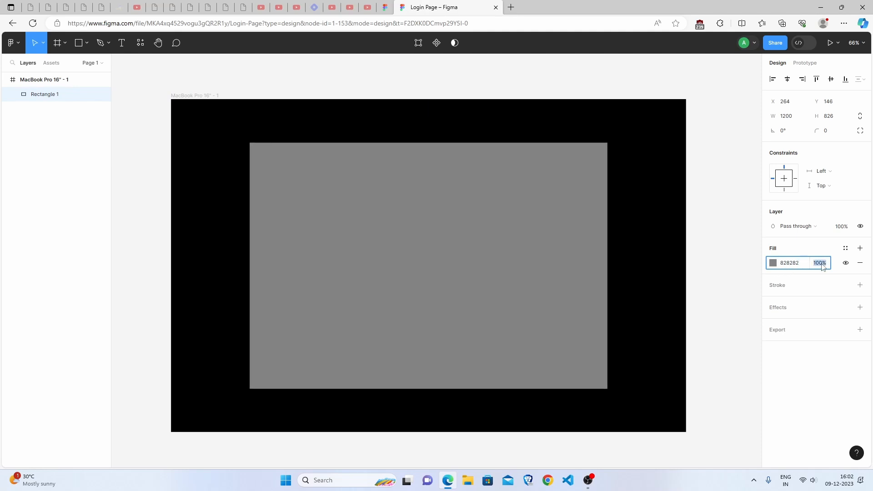
pyautogui.write('22')
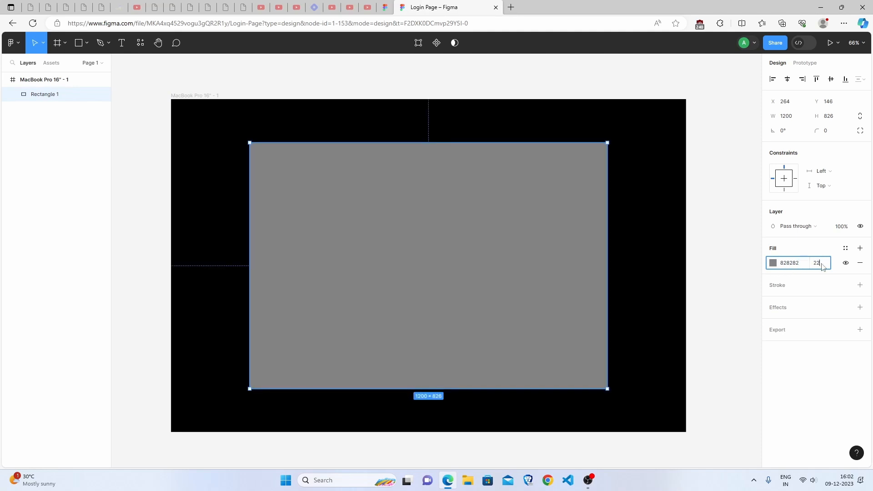
pyautogui.press('Return')
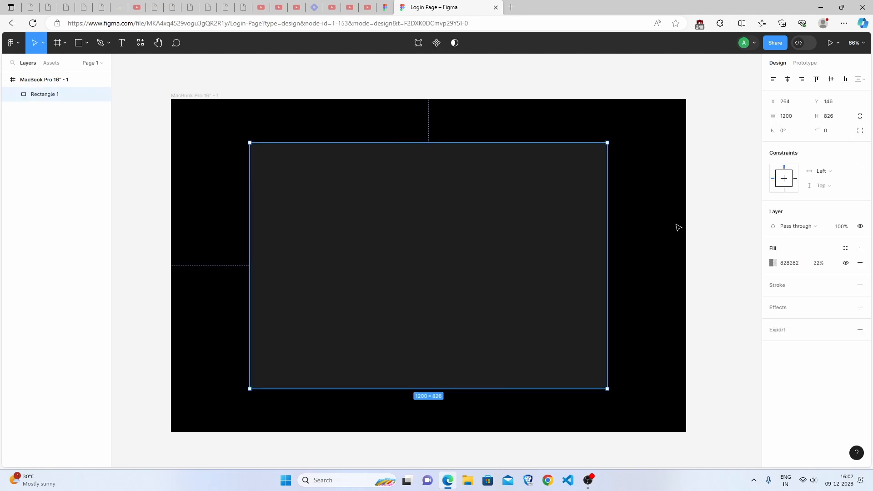
# Add an inside stroke of weight 1 to the rectangle and change its colour type to a linear gradient.
pyautogui.click(813, 291)
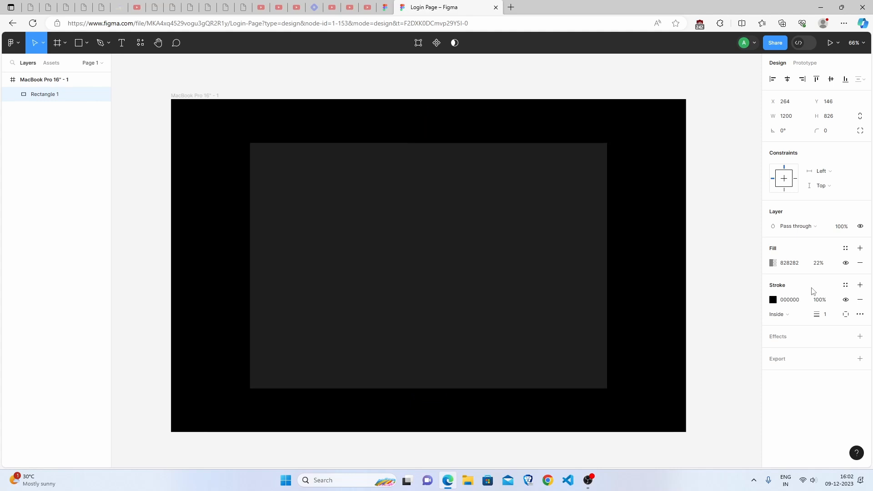
pyautogui.click(826, 314)
pyautogui.click(772, 302)
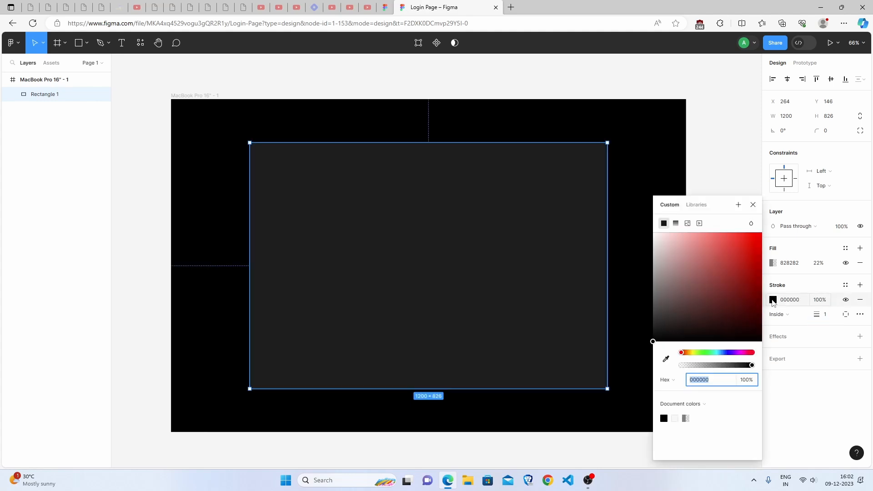
pyautogui.click(678, 226)
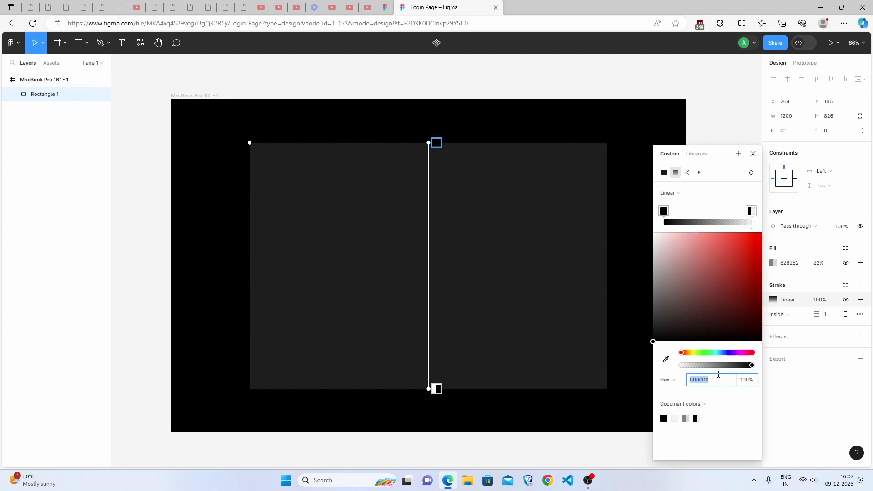
# Set the stroke gradient's first colour stop to white FFFFFF with 40% opacity.
pyautogui.moveTo(687, 296); pyautogui.dragTo(572, 193)
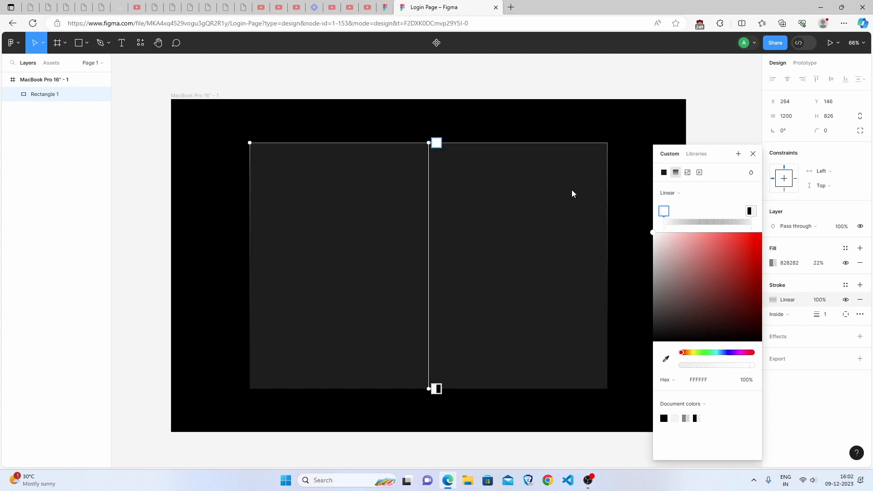
pyautogui.click(747, 380)
pyautogui.write('40')
# Set the stroke gradient's second colour stop to FFFFFF with 20% opacity.
pyautogui.click(752, 213)
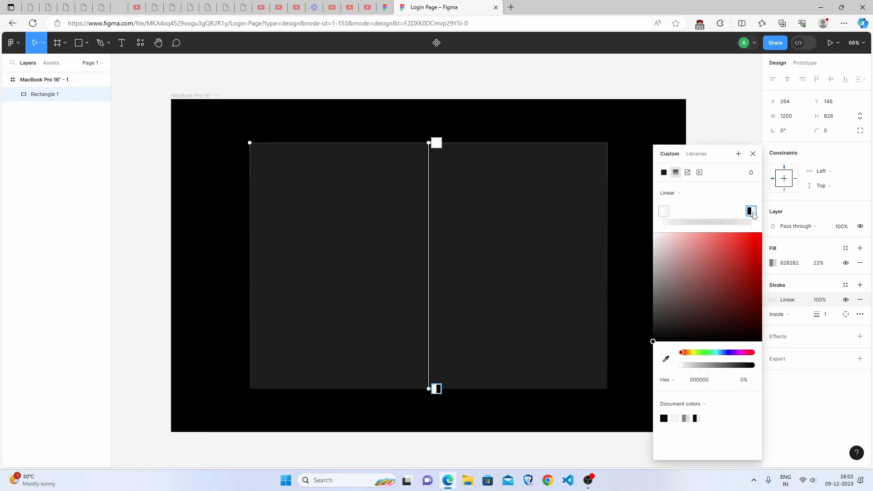
pyautogui.click(716, 379)
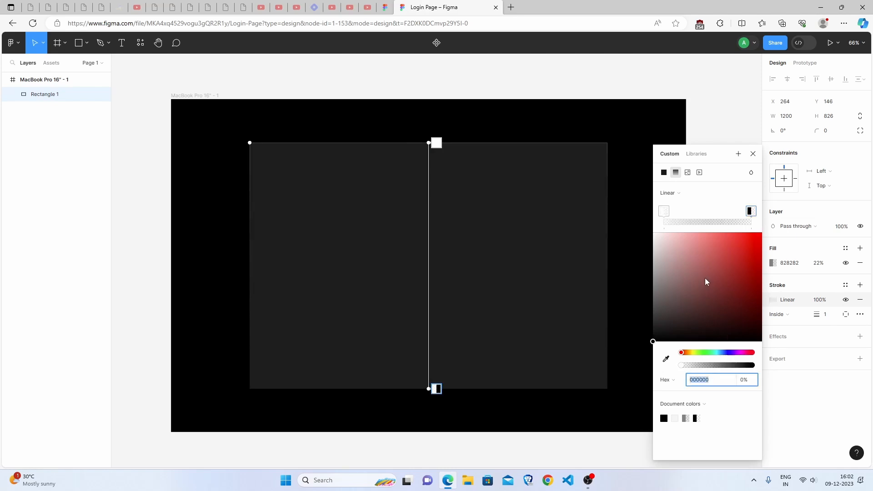
pyautogui.write('FFFFFF')
pyautogui.click(743, 382)
pyautogui.write('20')
pyautogui.press('Return')
# Run the stroke gradient diagonally from the rectangle's top-left corner to its bottom-right corner and close the colour picker.
pyautogui.moveTo(435, 143); pyautogui.dragTo(249, 143)
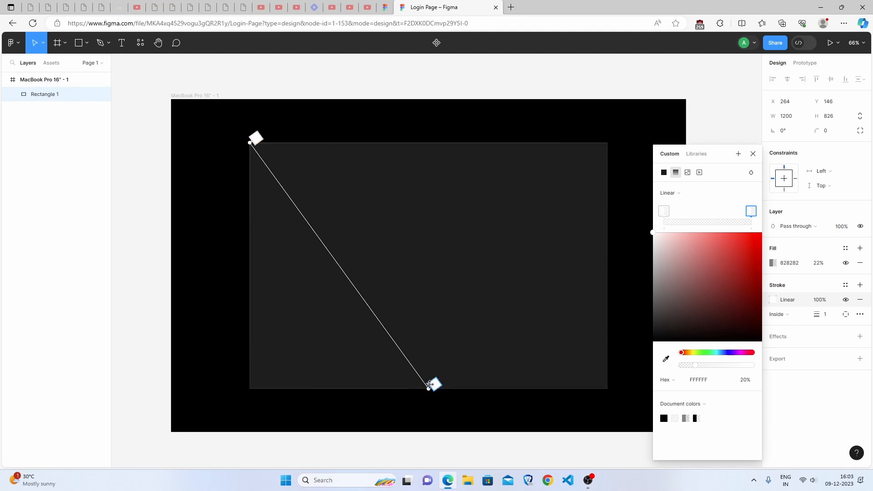
pyautogui.moveTo(430, 386); pyautogui.dragTo(609, 386)
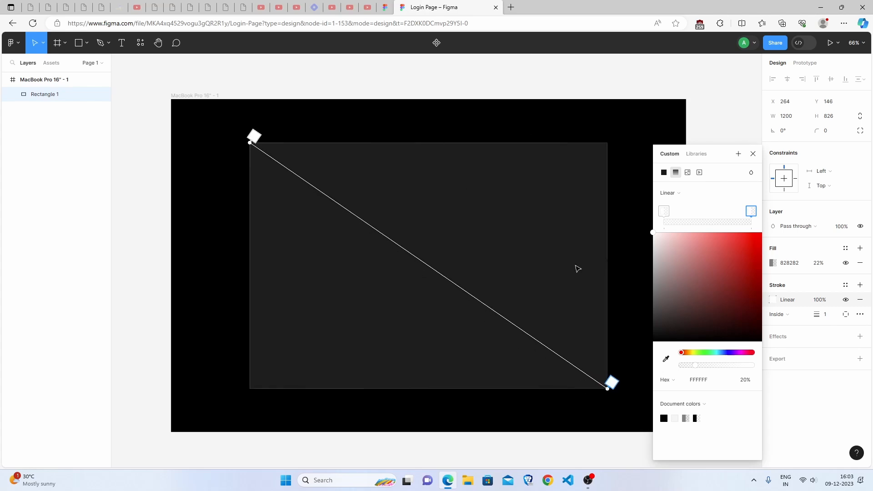
pyautogui.click(753, 153)
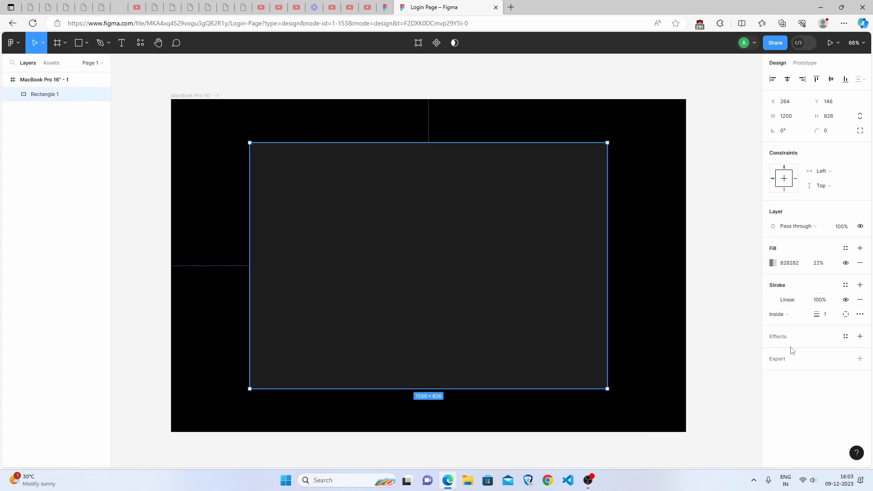
# Add a background blur effect of 70 to the card rectangle.
pyautogui.click(785, 338)
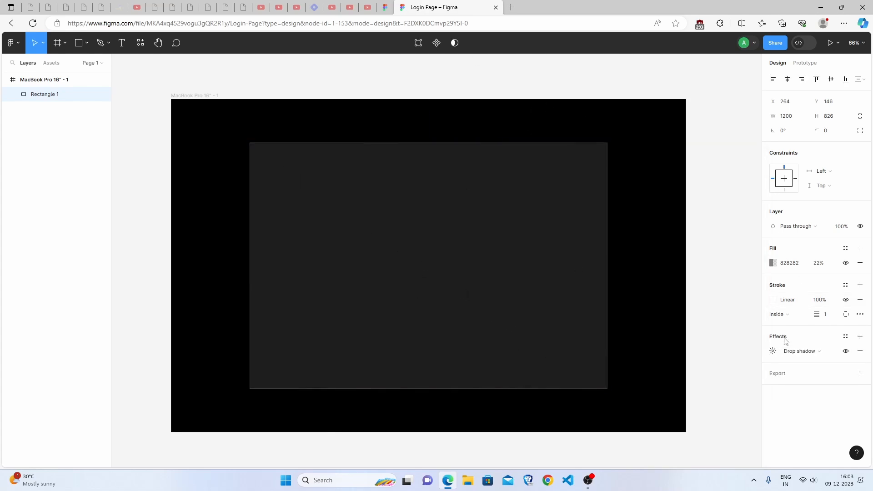
pyautogui.click(802, 354)
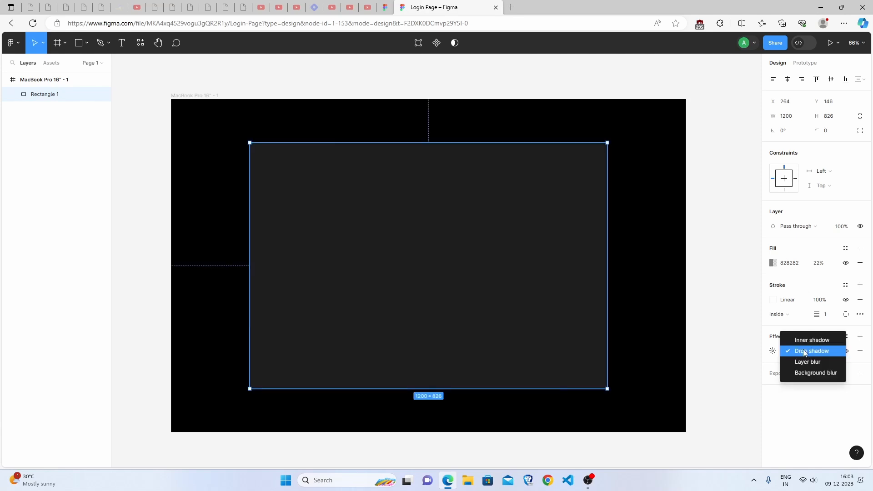
pyautogui.click(806, 374)
pyautogui.click(775, 354)
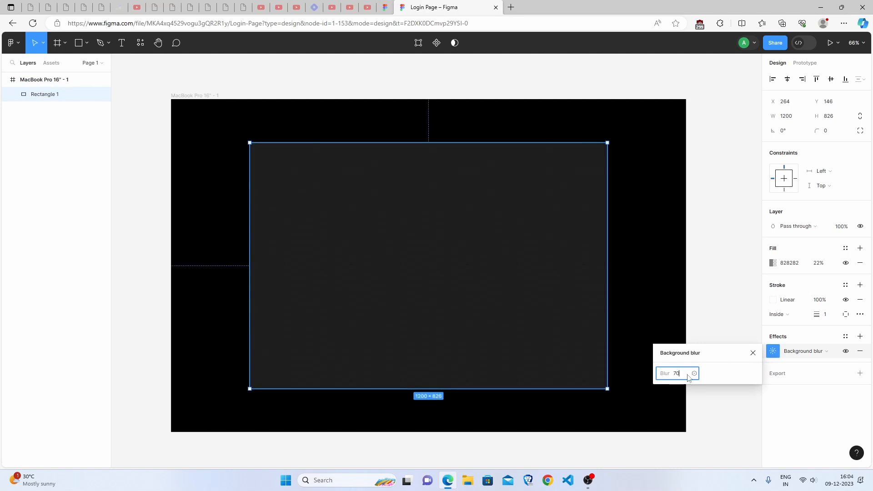
pyautogui.click(709, 278)
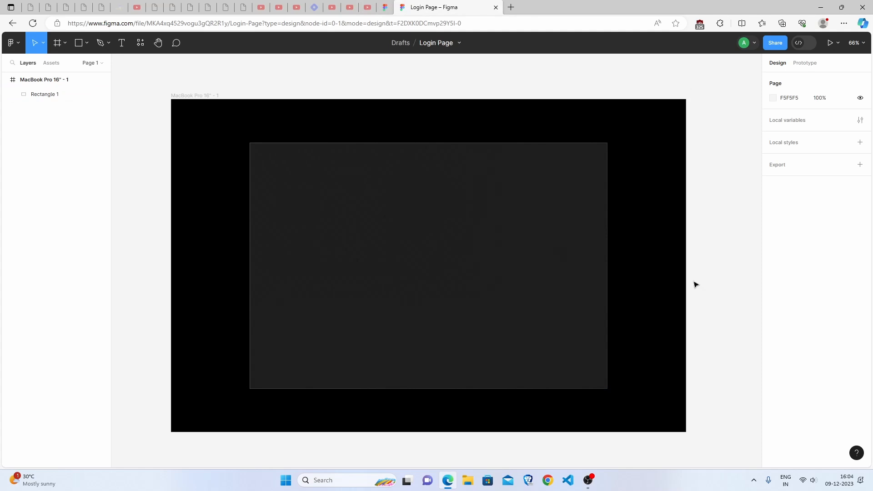
# Add a "Login" text box in the upper part of the card and set its font size to 105.
pyautogui.click(123, 50)
pyautogui.moveTo(318, 170); pyautogui.dragTo(466, 251)
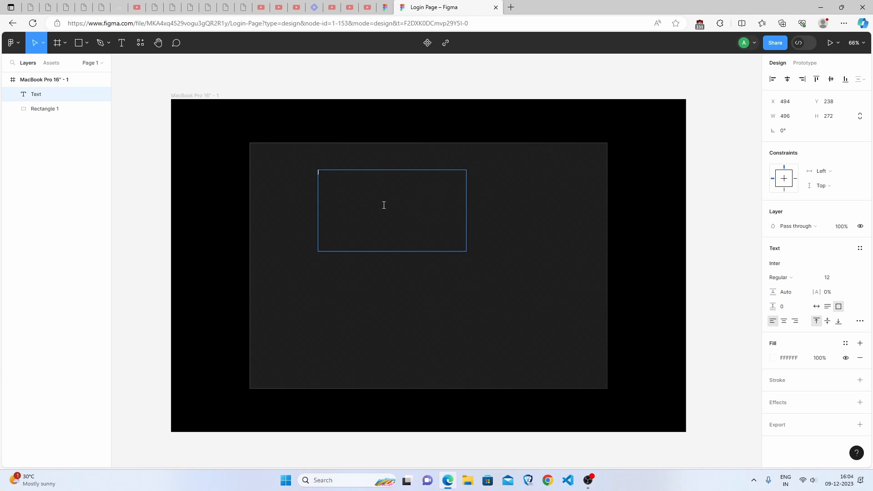
pyautogui.write('Login')
pyautogui.click(835, 279)
pyautogui.press('Return')
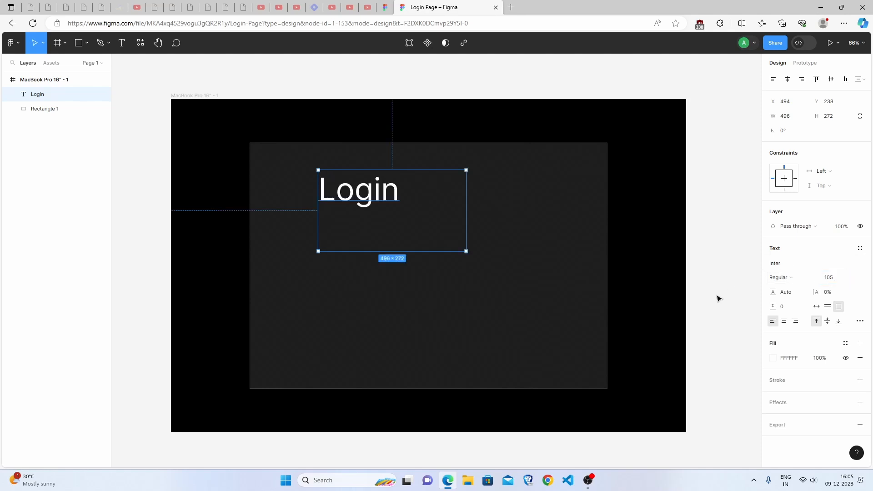
# Change the Login text's font to Lato.
pyautogui.click(777, 266)
pyautogui.write('Lato')
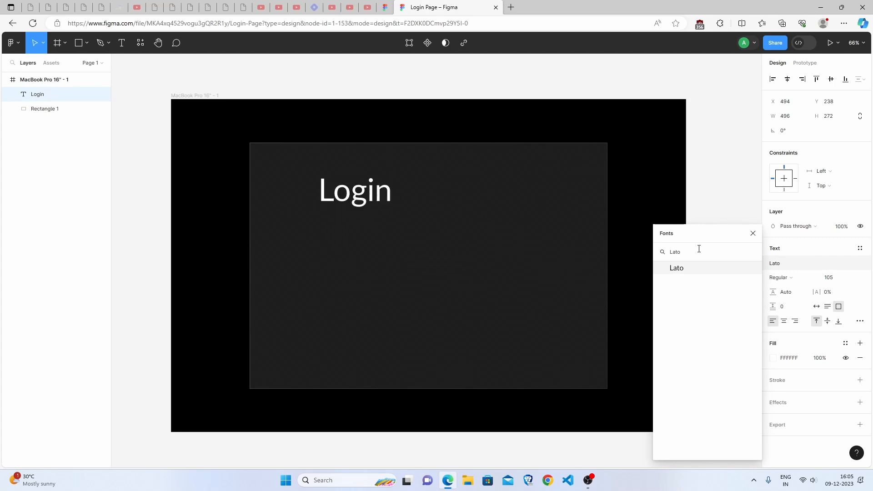
pyautogui.click(687, 271)
# Switch the Login text box to auto width and move it to the middle of the card's upper area.
pyautogui.moveTo(362, 189); pyautogui.dragTo(399, 188)
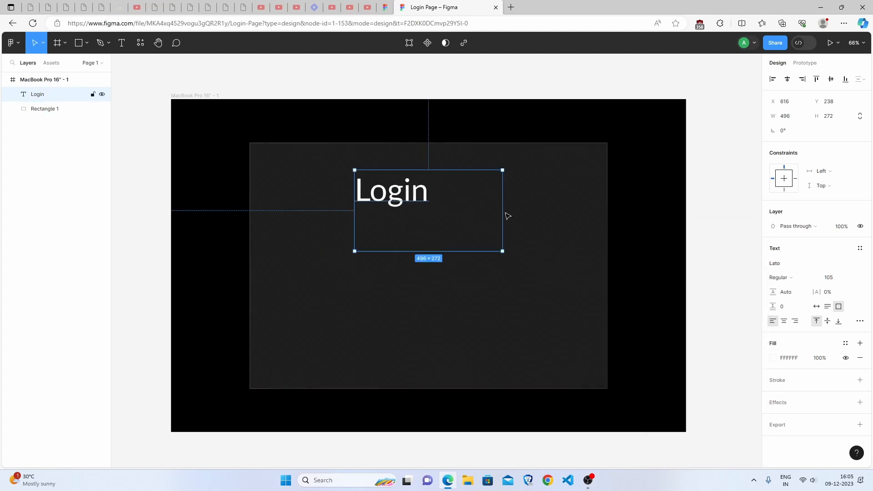
pyautogui.click(816, 307)
pyautogui.moveTo(386, 199); pyautogui.dragTo(423, 205)
# Set the Login heading to Bold with centred text alignment and move it slightly lower in the card.
pyautogui.click(789, 279)
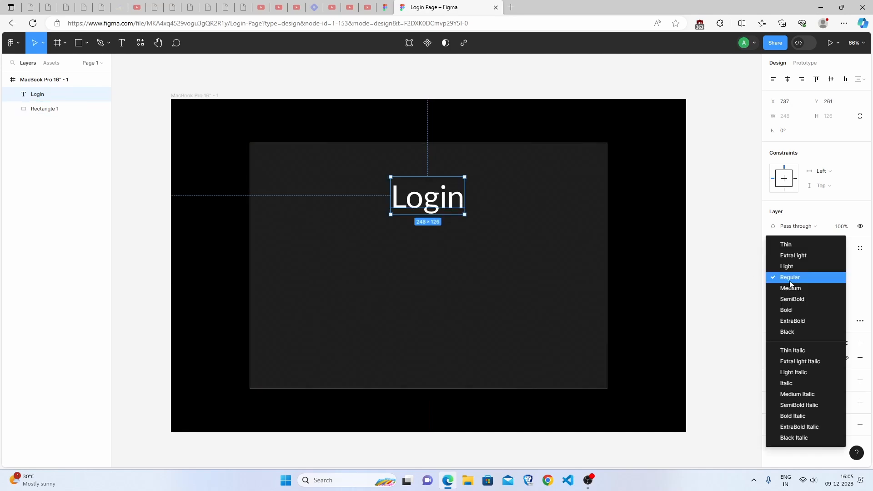
pyautogui.click(791, 309)
pyautogui.moveTo(454, 210); pyautogui.dragTo(452, 217)
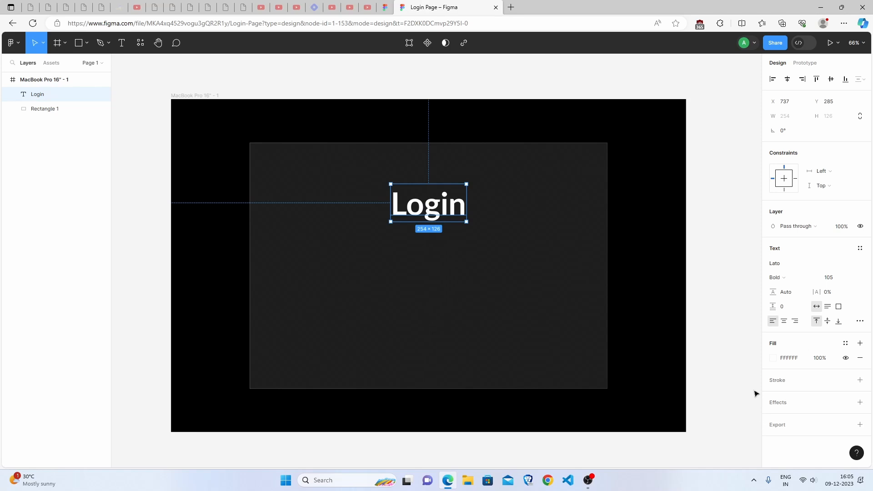
pyautogui.click(784, 321)
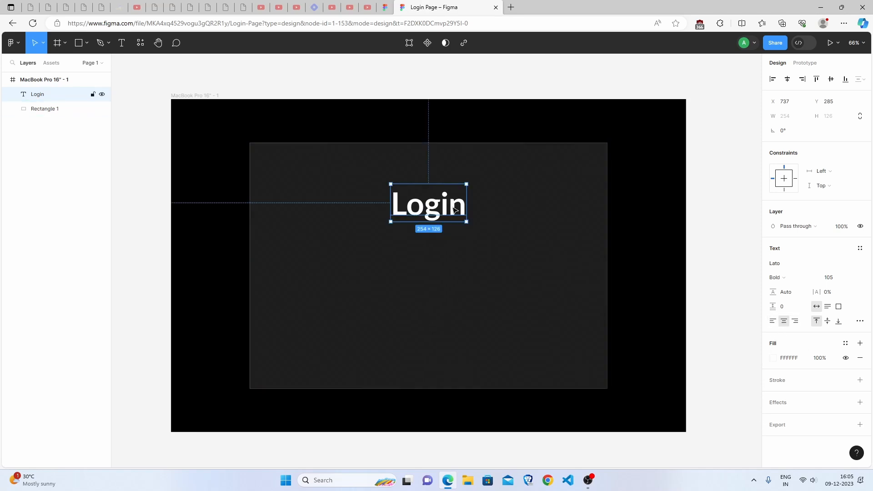
# Set the Login heading's fill colour to E8D3EF and recentre it horizontally in the card.
pyautogui.click(787, 359)
pyautogui.write('E8D3EF')
pyautogui.click(734, 281)
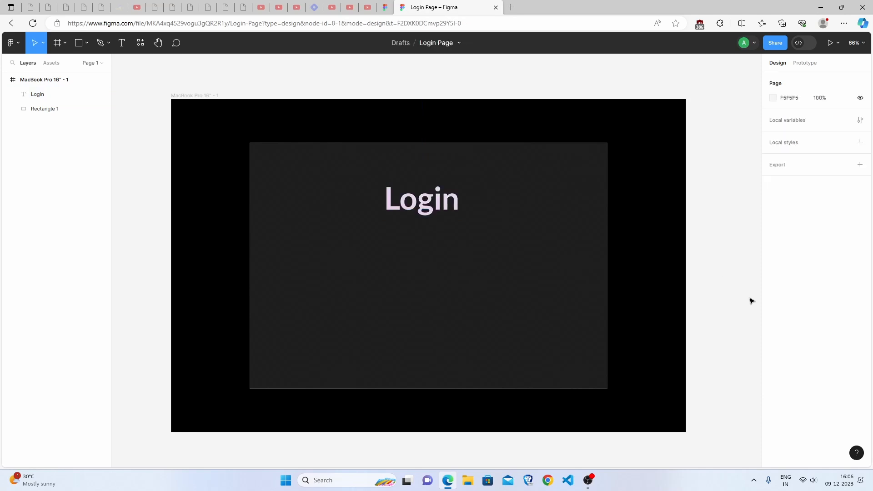
pyautogui.click(405, 218)
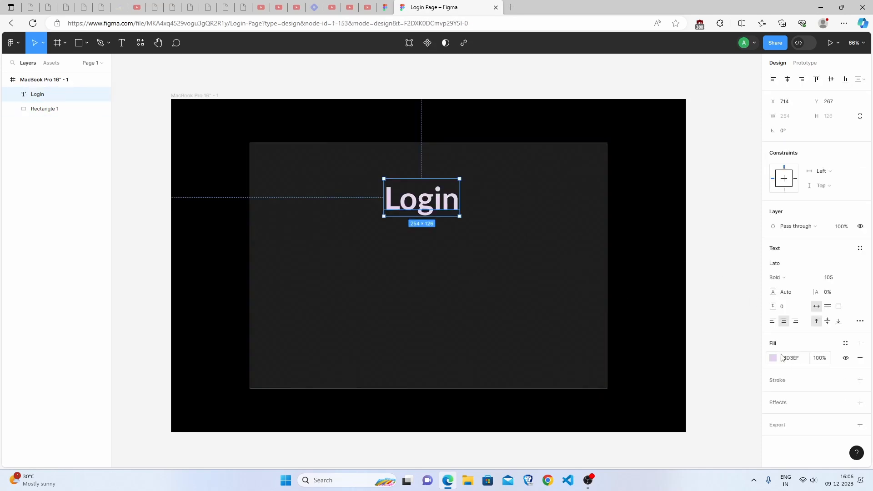
pyautogui.moveTo(430, 213)
pyautogui.mouseDown()
pyautogui.moveTo(423, 217)
pyautogui.moveTo(439, 212)
pyautogui.mouseUp()
pyautogui.press('Escape')
# Draw an input-field frame about 447 × 90 directly below the Login heading.
pyautogui.click(65, 48)
pyautogui.click(63, 64)
pyautogui.moveTo(367, 230); pyautogui.dragTo(500, 257)
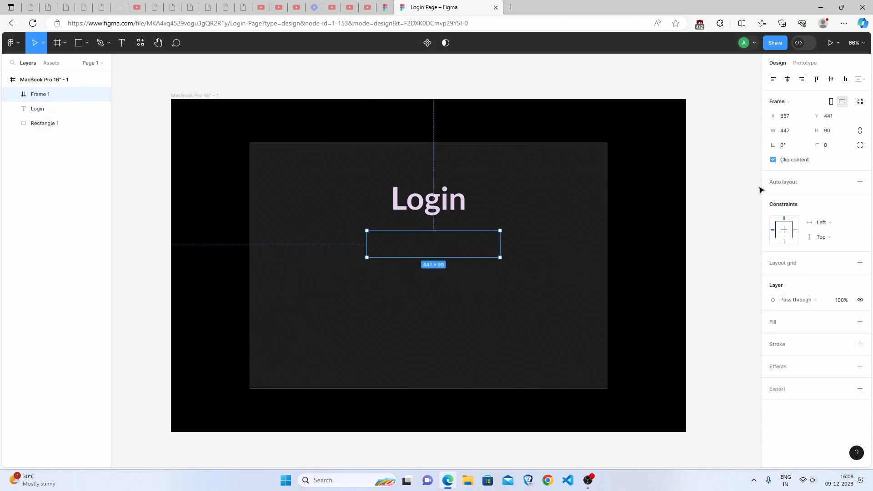
# Add an inside stroke of weight 2 in white FFFFFF to the input-field frame.
pyautogui.click(860, 344)
pyautogui.click(824, 373)
pyautogui.write('2')
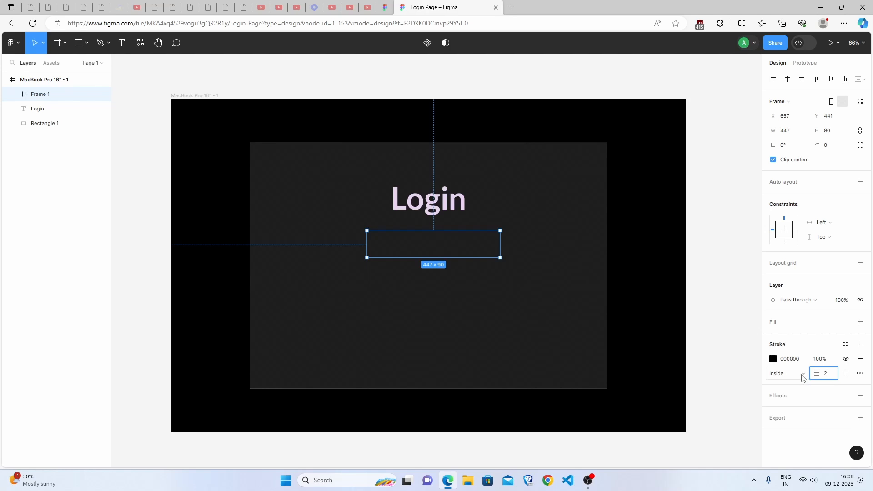
pyautogui.click(772, 359)
pyautogui.moveTo(679, 294); pyautogui.dragTo(627, 230)
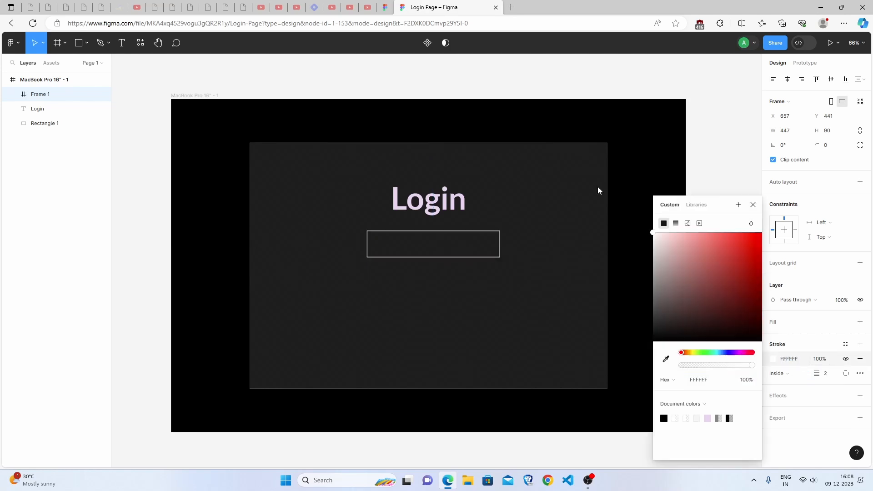
pyautogui.click(626, 176)
# Resize the input-field frame to 469 wide and 82 high and centre it below the Login heading.
pyautogui.moveTo(432, 245); pyautogui.dragTo(431, 247)
pyautogui.click(795, 134)
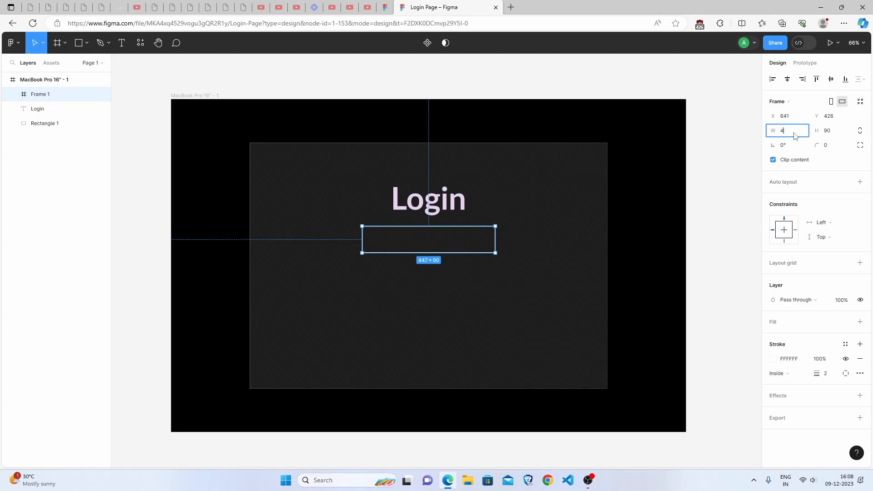
pyautogui.click(849, 136)
pyautogui.write('80')
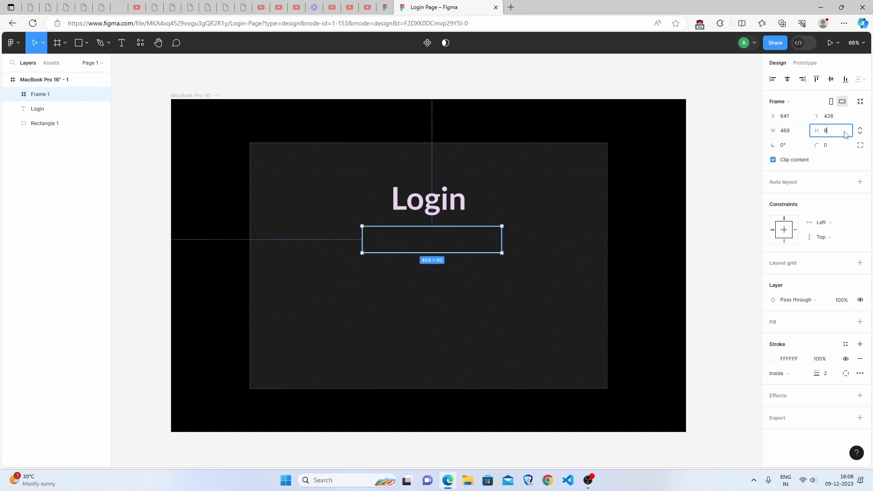
pyautogui.click(697, 156)
pyautogui.click(432, 239)
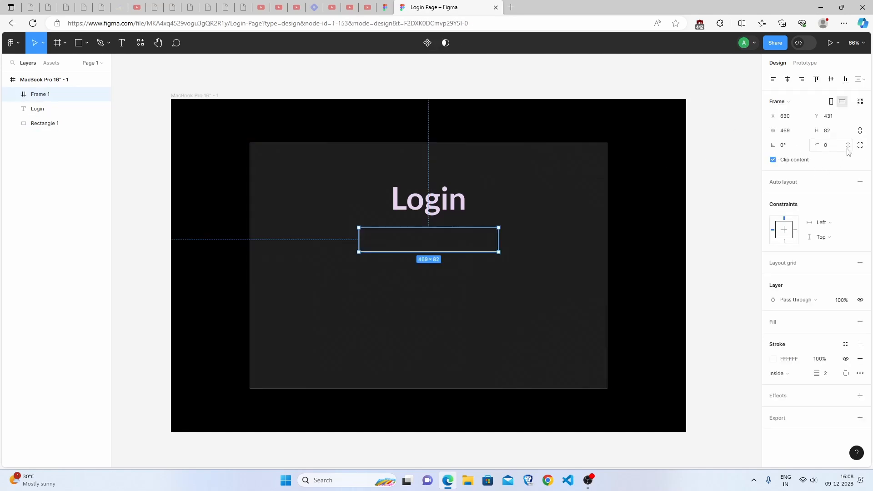
# Round the input-field frame's corners with a radius of 6.
pyautogui.click(829, 145)
pyautogui.write('6')
pyautogui.click(741, 181)
pyautogui.click(461, 250)
pyautogui.click(677, 193)
# Add the text "Type your email here..." in the empty card area below the input field.
pyautogui.click(338, 161)
pyautogui.press('t')
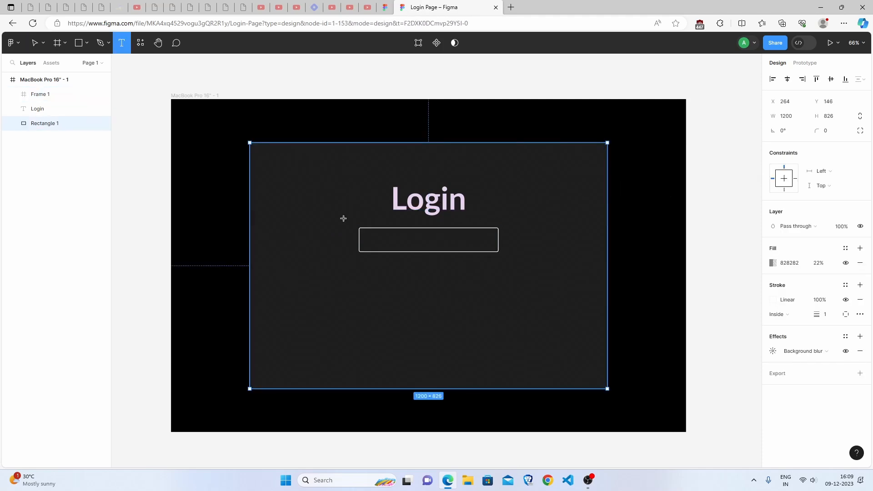
pyautogui.click(335, 278)
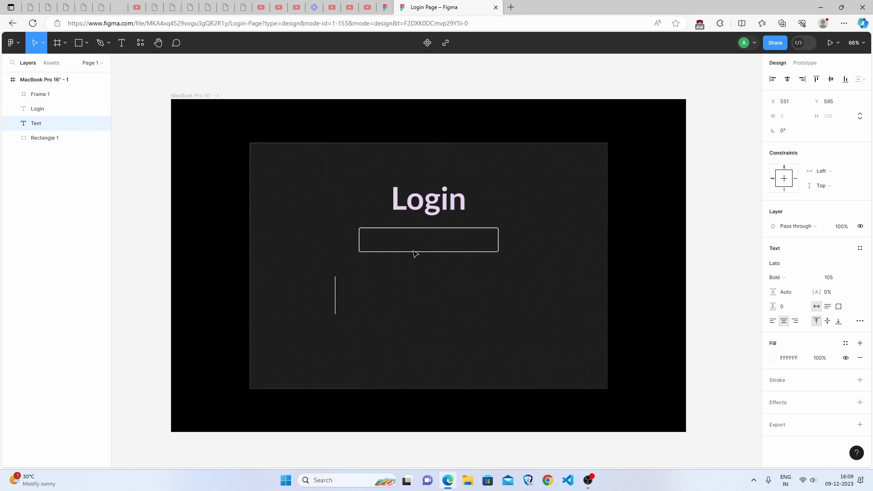
pyautogui.write('Type your email here...')
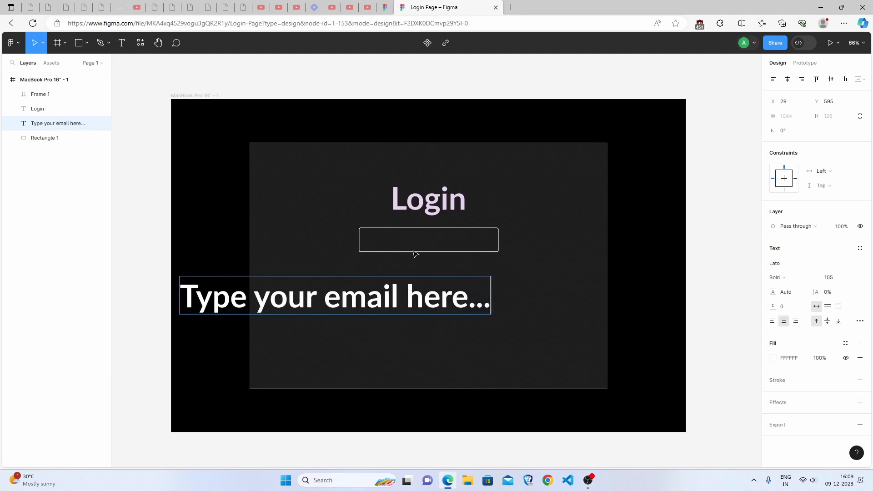
# Set the email placeholder text to size 26 and Regular weight.
pyautogui.hotkey('ctrl', 'a')
pyautogui.click(838, 278)
pyautogui.write('26')
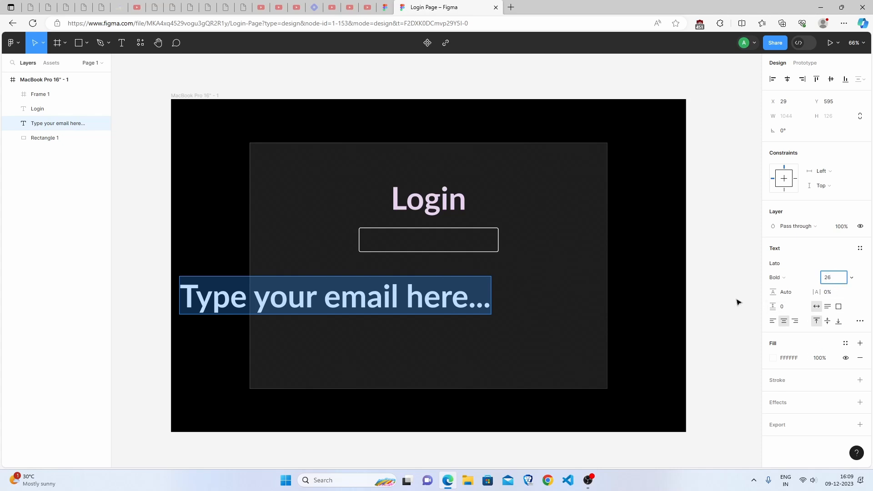
pyautogui.click(778, 278)
pyautogui.click(791, 245)
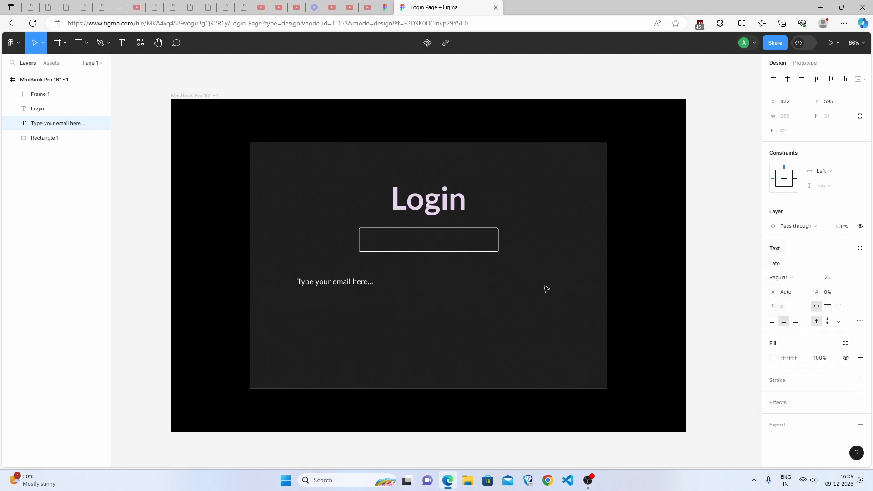
# Set the email placeholder's fill opacity to 80% and move the text inside the input-field frame.
pyautogui.click(823, 359)
pyautogui.write('80')
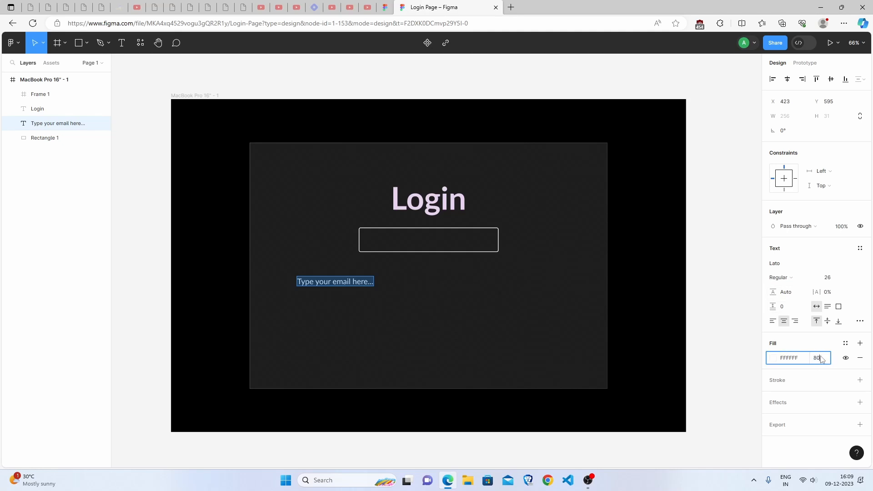
pyautogui.press('Return')
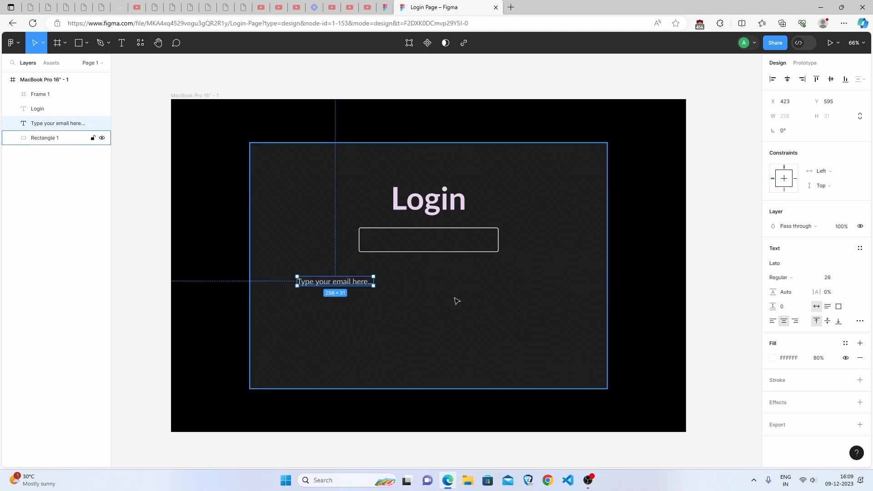
pyautogui.moveTo(355, 282); pyautogui.dragTo(438, 244)
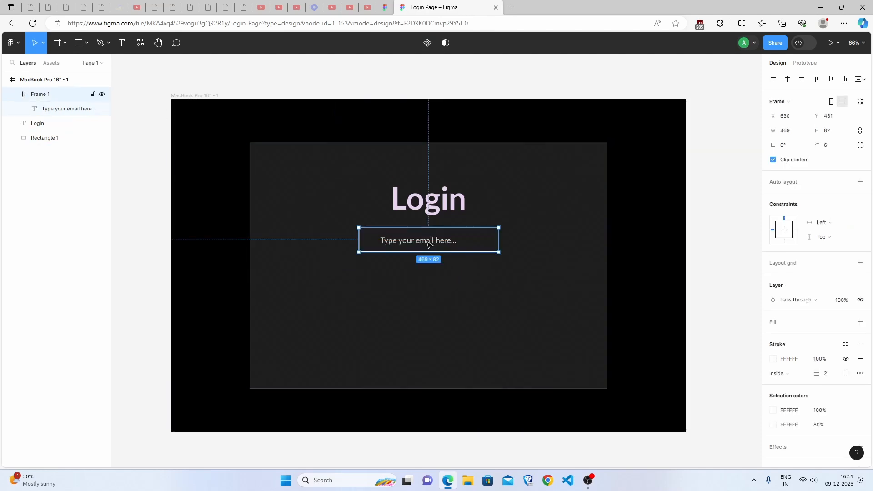
# Duplicate the email field directly below itself and change the copy's placeholder to "Type your password here...".
pyautogui.moveTo(430, 243); pyautogui.dragTo(429, 270)
pyautogui.doubleClick(428, 268)
pyautogui.doubleClick(424, 265)
pyautogui.write('password')
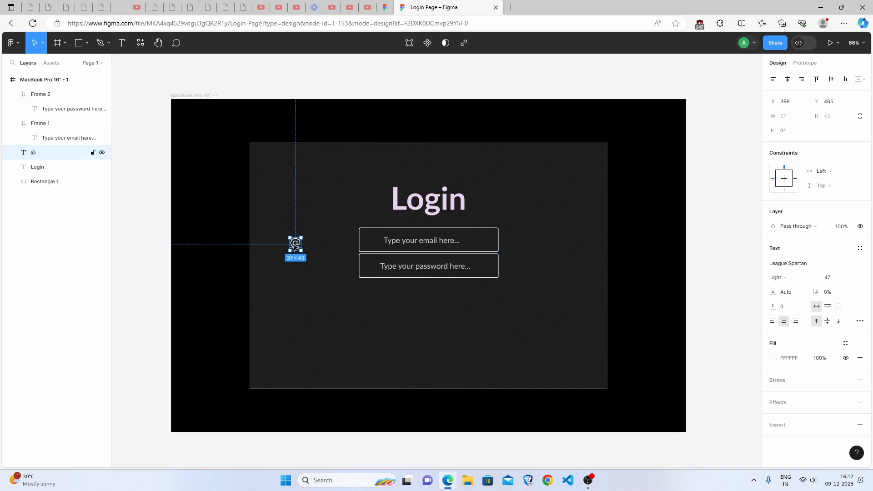
# Move the @ symbol into the email field, in front of its placeholder text.
pyautogui.moveTo(298, 246); pyautogui.dragTo(373, 246)
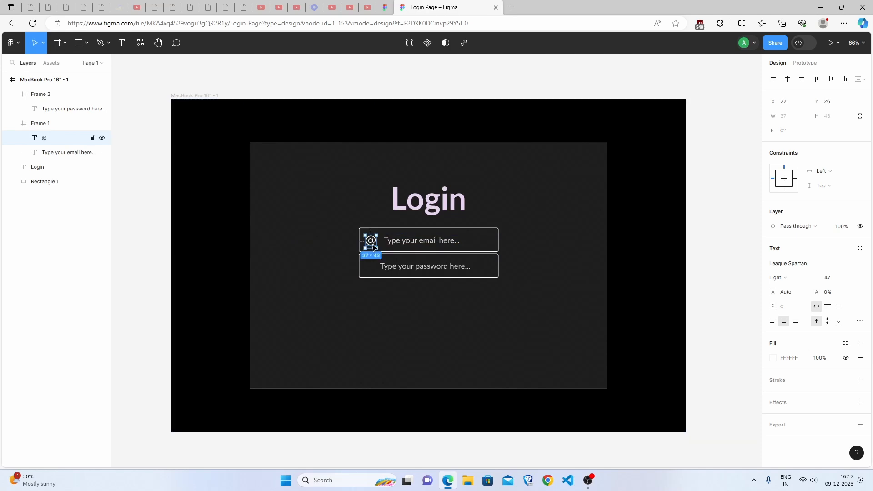
pyautogui.doubleClick(373, 245)
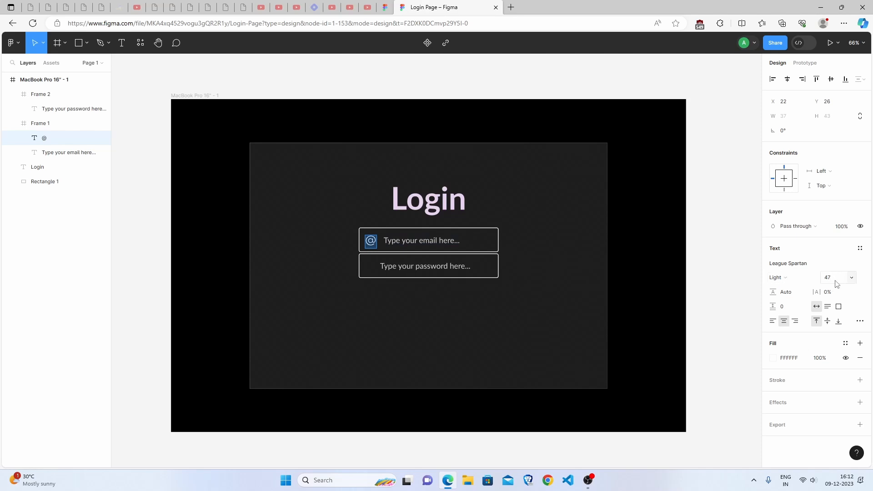
pyautogui.click(373, 319)
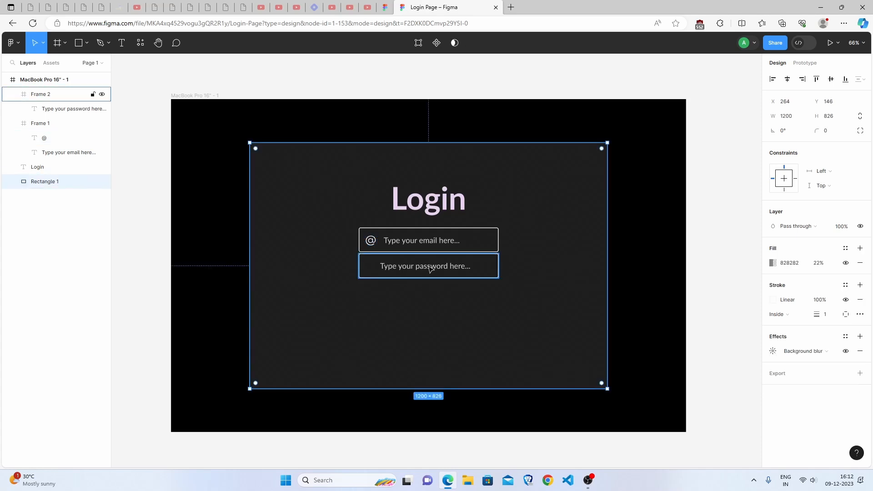
# Paste the three-asterisk password icon and place it in the password field, in front of its placeholder text.
pyautogui.hotkey('ctrl', 'v')
pyautogui.moveTo(181, 111); pyautogui.dragTo(371, 271)
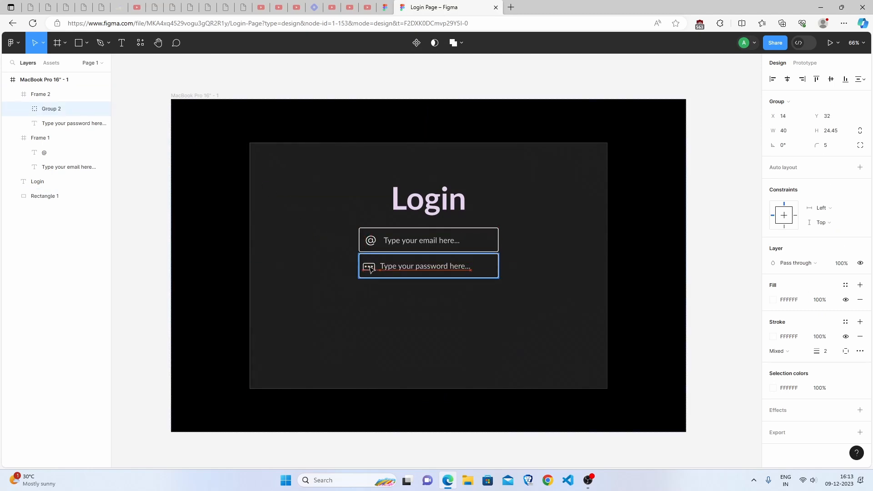
# Examine the password icon's asterisk text and rounded rectangle up close, including their size, font and stroke settings.
pyautogui.doubleClick(371, 271)
pyautogui.scroll(15, 499, 339)
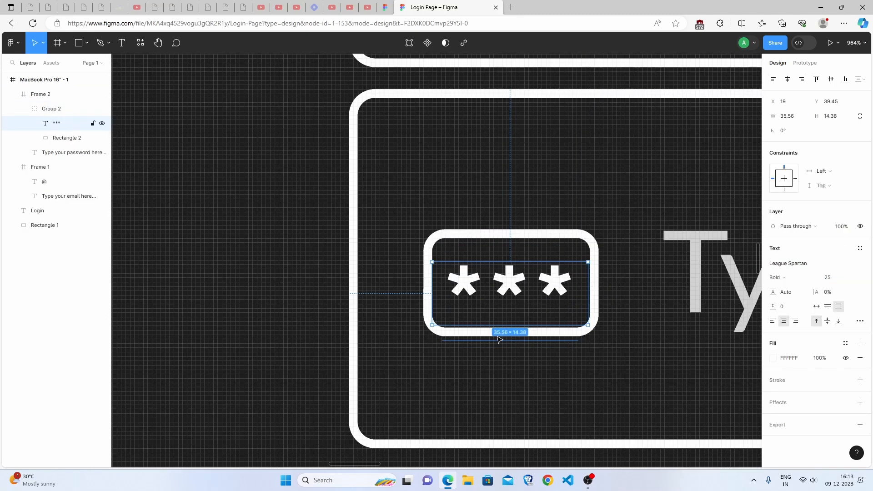
pyautogui.scroll(5, 499, 338)
pyautogui.doubleClick(556, 253)
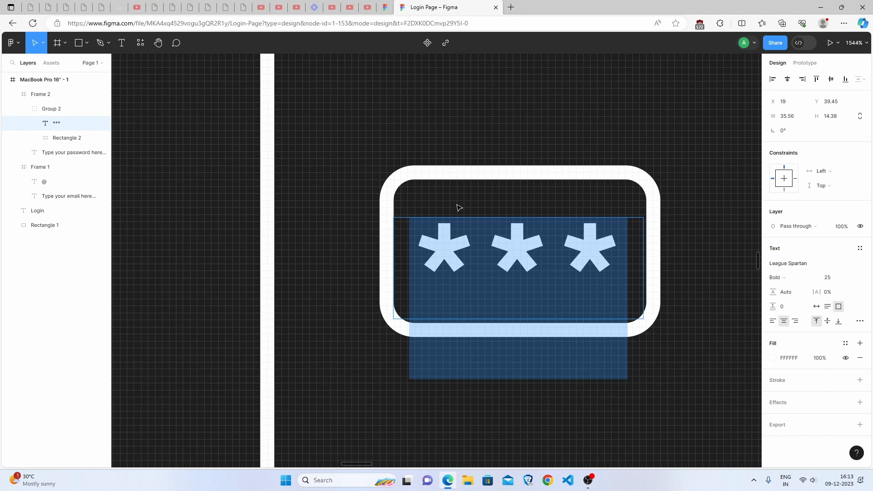
pyautogui.press('Escape')
pyautogui.click(410, 185)
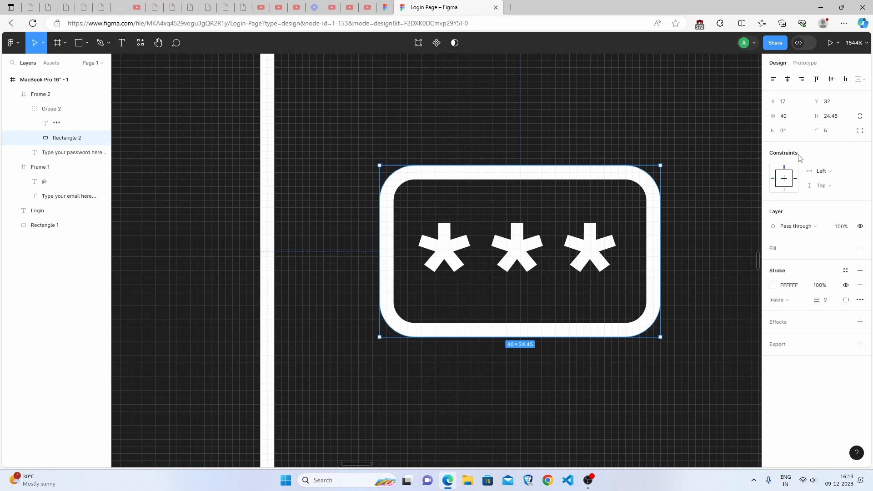
# Paste the "Remember me" text into the MacBook Pro frame and place it just below the password field, near its left end.
pyautogui.click(428, 310)
pyautogui.scroll(-10, 428, 310)
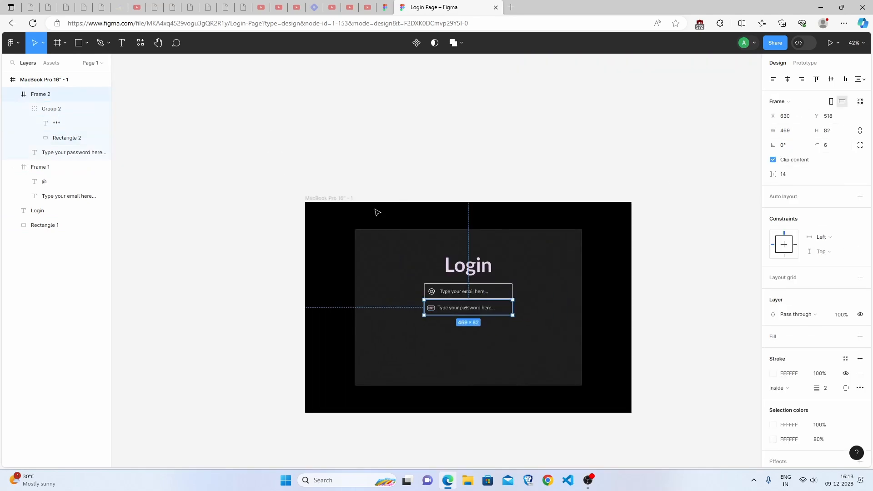
pyautogui.click(335, 198)
pyautogui.moveTo(411, 224); pyautogui.dragTo(357, 223)
pyautogui.scroll(5, 409, 323)
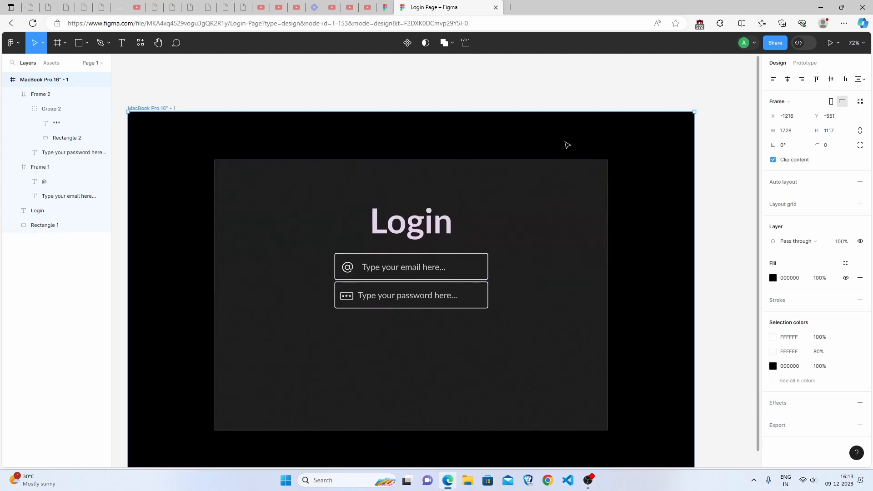
pyautogui.hotkey('ctrl', 'v')
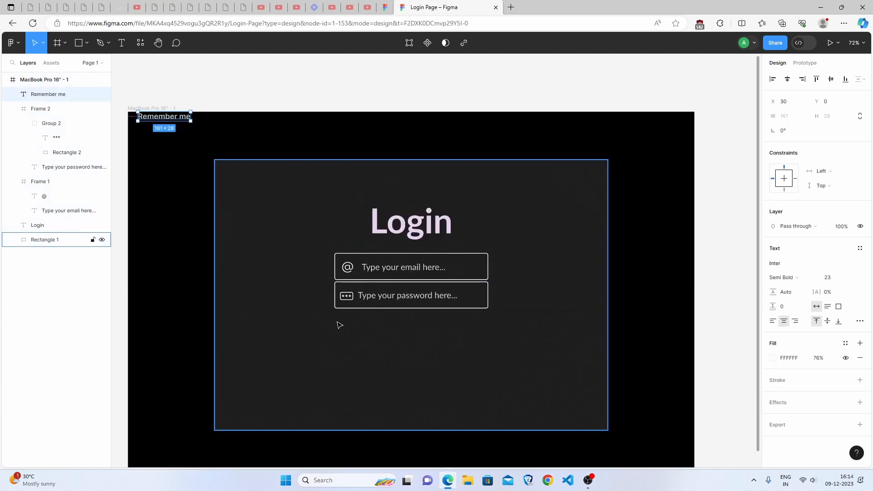
pyautogui.moveTo(175, 119); pyautogui.dragTo(372, 321)
pyautogui.doubleClick(370, 318)
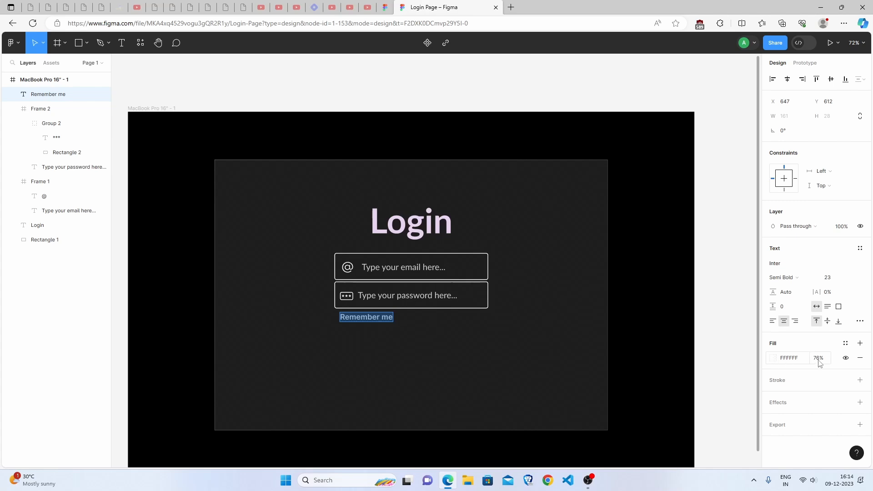
pyautogui.moveTo(382, 318); pyautogui.dragTo(384, 320)
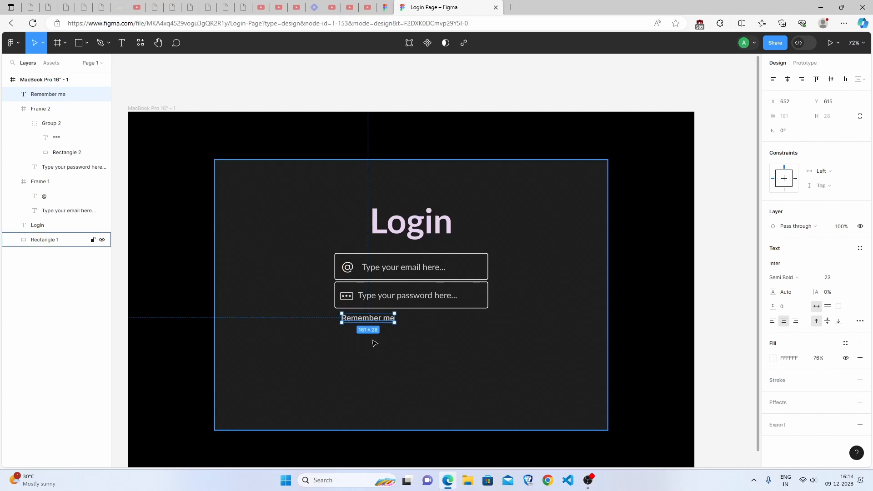
pyautogui.click(604, 315)
pyautogui.click(662, 279)
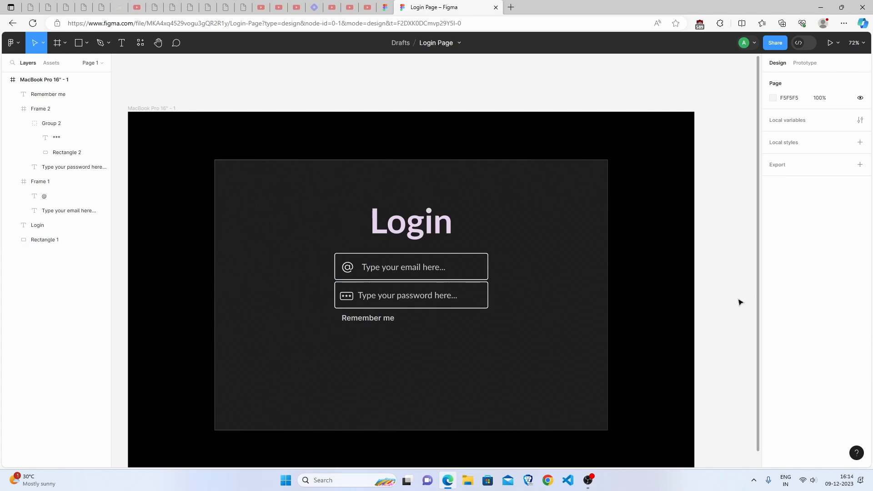
# Draw a checkbox rectangle about 39 × 32 below the password field and shift the "Remember me" text right to make room.
pyautogui.click(87, 43)
pyautogui.click(87, 66)
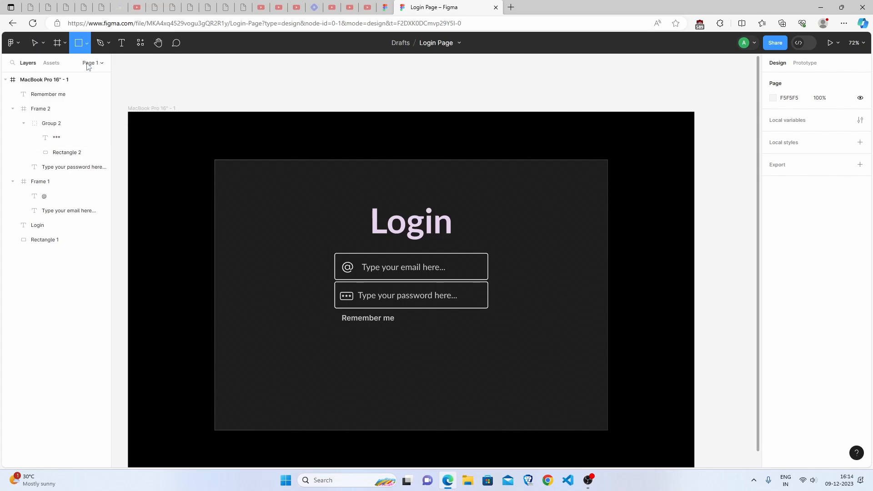
pyautogui.moveTo(303, 310); pyautogui.dragTo(317, 324)
pyautogui.scroll(5, 306, 313)
pyautogui.scroll(3, 306, 312)
pyautogui.moveTo(355, 353); pyautogui.dragTo(454, 363)
pyautogui.click(541, 355)
pyautogui.moveTo(541, 355); pyautogui.dragTo(575, 353)
pyautogui.click(456, 356)
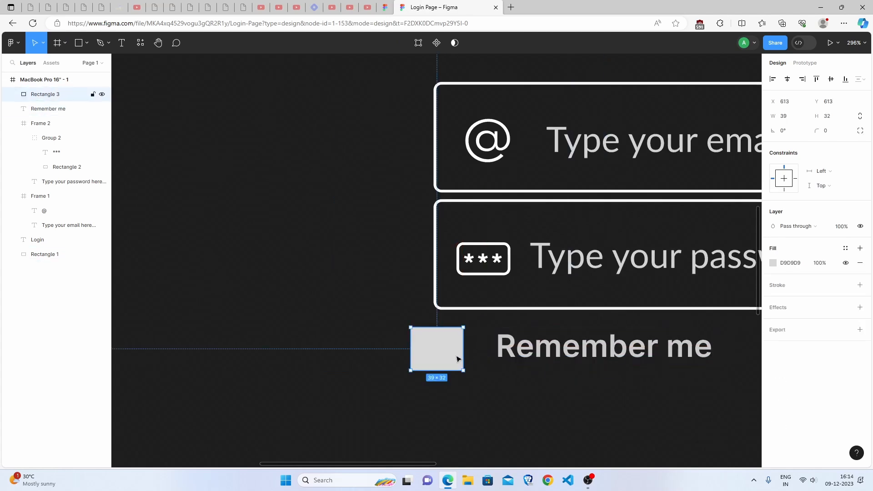
# Shrink the checkbox to about 27 × 25 with a corner radius of 5 and move the "Remember me" text close beside it.
pyautogui.moveTo(463, 371)
pyautogui.mouseDown()
pyautogui.moveTo(461, 353)
pyautogui.moveTo(445, 352)
pyautogui.moveTo(462, 354)
pyautogui.mouseUp()
pyautogui.click(832, 132)
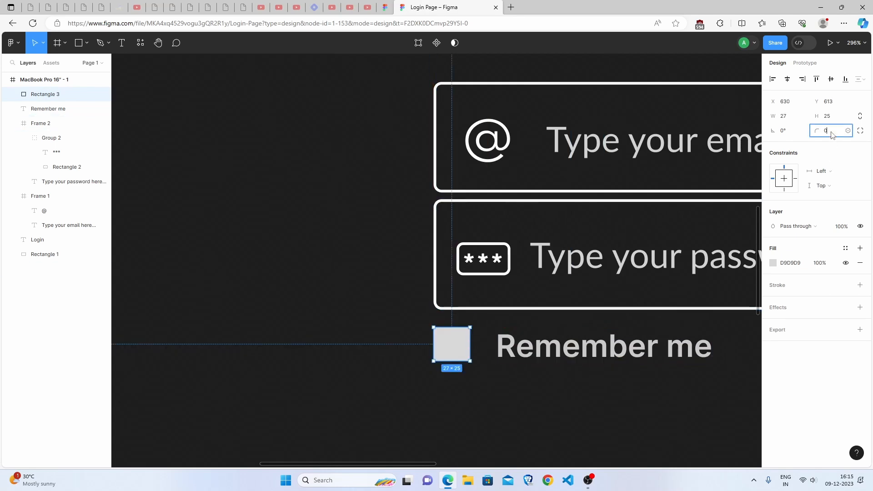
pyautogui.write('5')
pyautogui.press('Return')
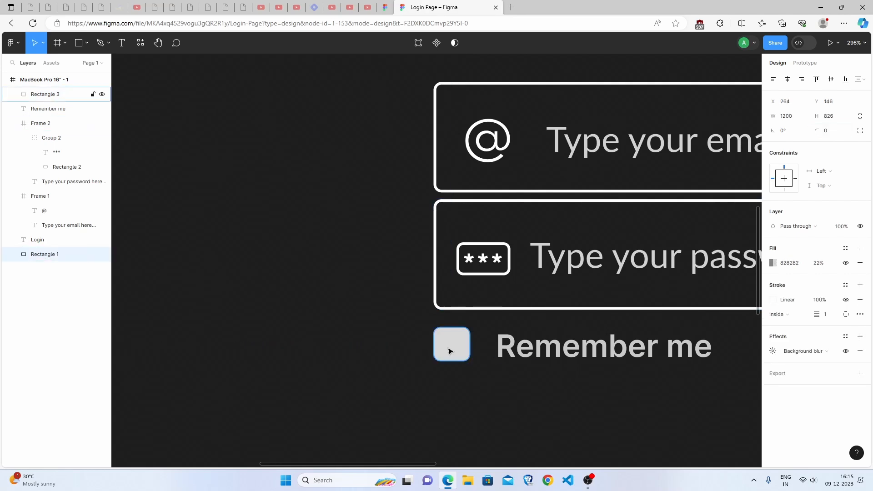
pyautogui.moveTo(544, 351); pyautogui.dragTo(525, 349)
pyautogui.click(516, 377)
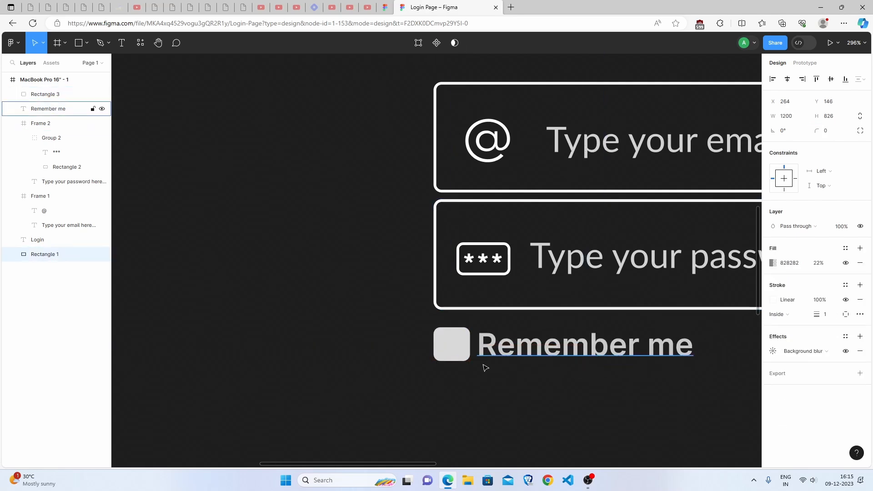
# Paste the "Forgot Password?" text and place it below the password field's right end, in line with "Remember me".
pyautogui.scroll(5, 485, 367)
pyautogui.hotkey('shift', '1')
pyautogui.hotkey('ctrl', 'v')
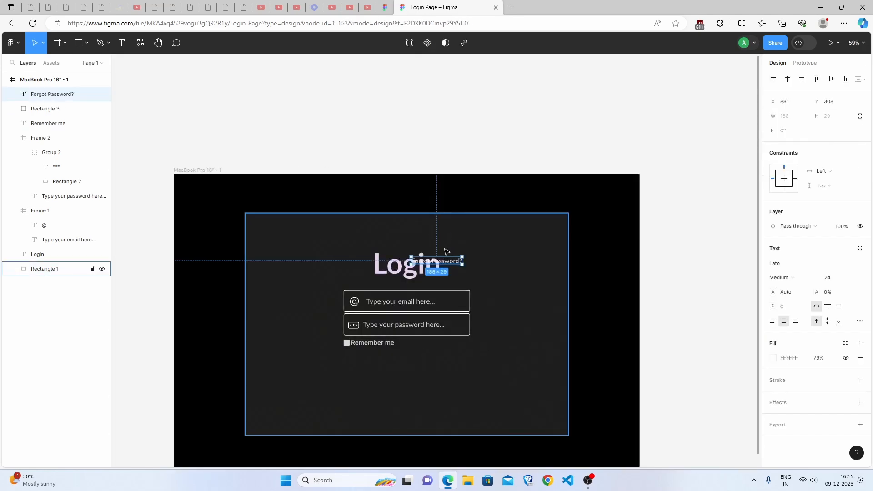
pyautogui.moveTo(448, 264); pyautogui.dragTo(455, 345)
pyautogui.click(459, 381)
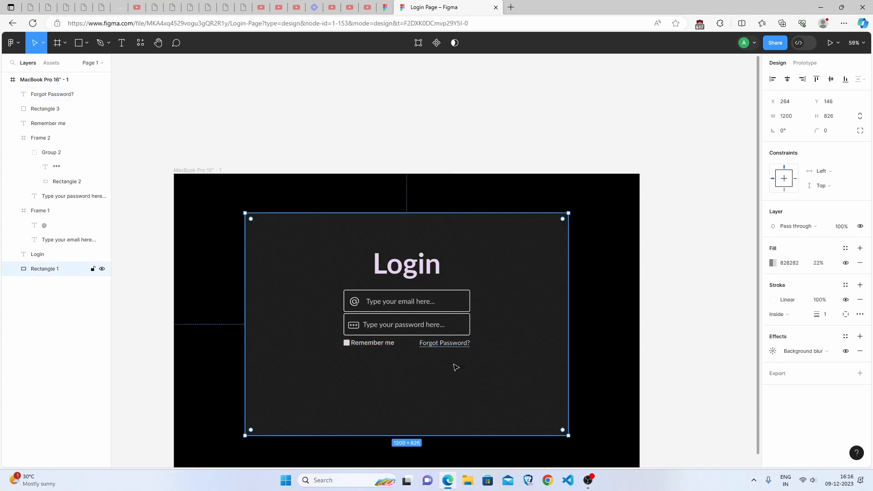
# Examine the type settings of the "Forgot Password?" text, including its underline decoration.
pyautogui.click(458, 344)
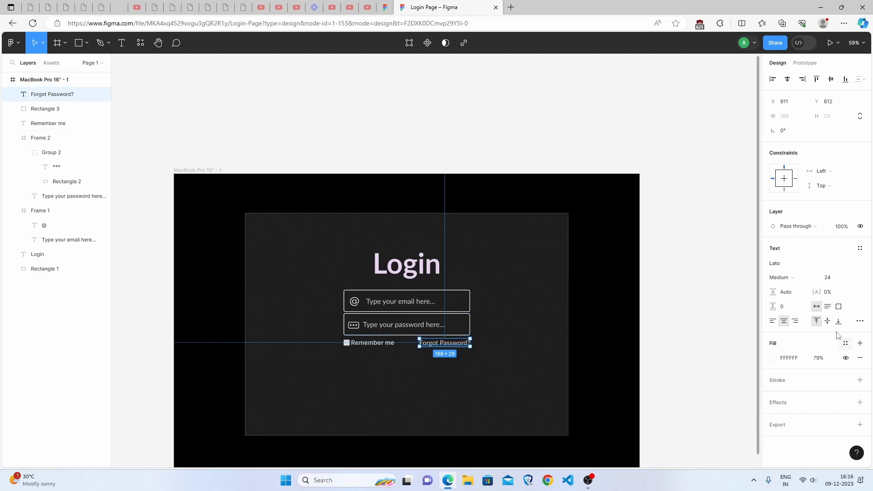
pyautogui.click(859, 322)
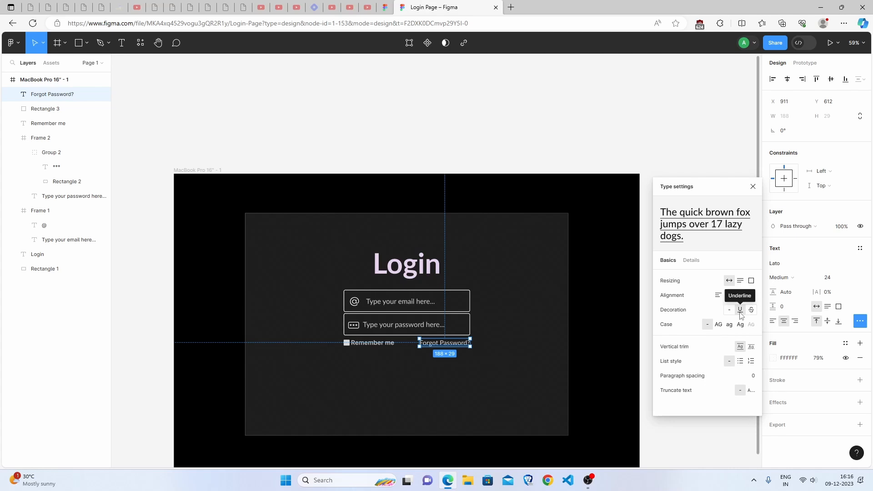
pyautogui.click(686, 140)
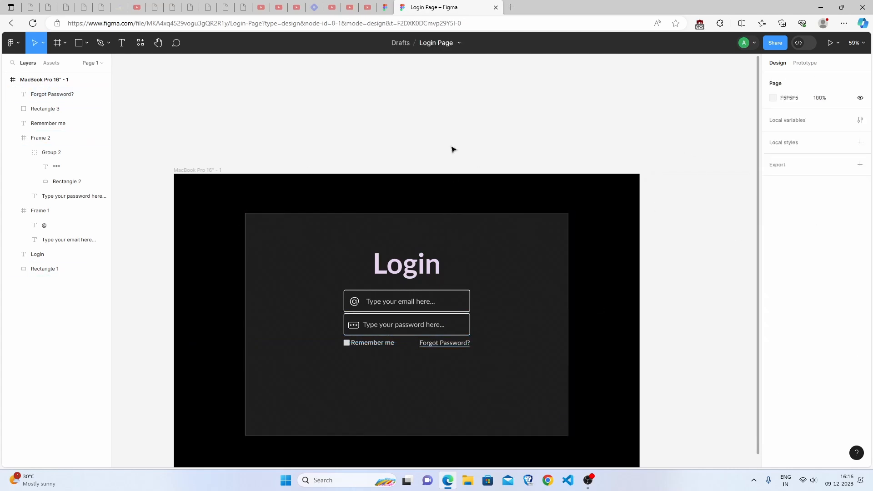
# Duplicate the email field below the "Remember me" row and delete the copy's placeholder text and @ symbol.
pyautogui.click(454, 307)
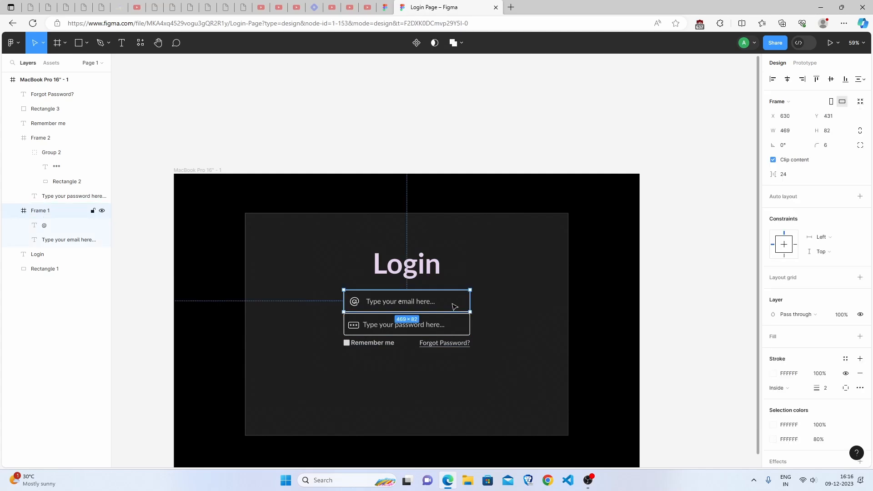
pyautogui.moveTo(454, 306); pyautogui.dragTo(453, 370)
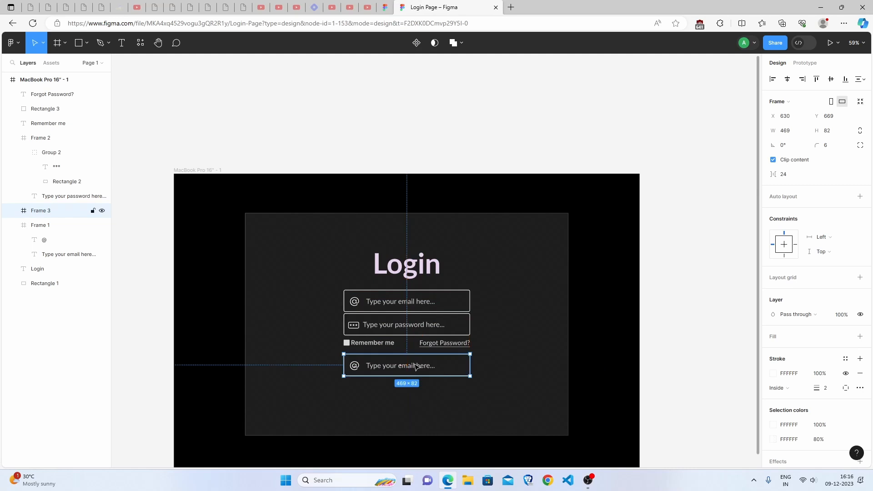
pyautogui.doubleClick(415, 365)
pyautogui.doubleClick(413, 365)
pyautogui.click(413, 365)
pyautogui.tripleClick(411, 365)
pyautogui.press('BackSpace')
pyautogui.click(357, 366)
pyautogui.press('BackSpace')
# Set the corner radius of the empty button frame to 11.
pyautogui.click(832, 147)
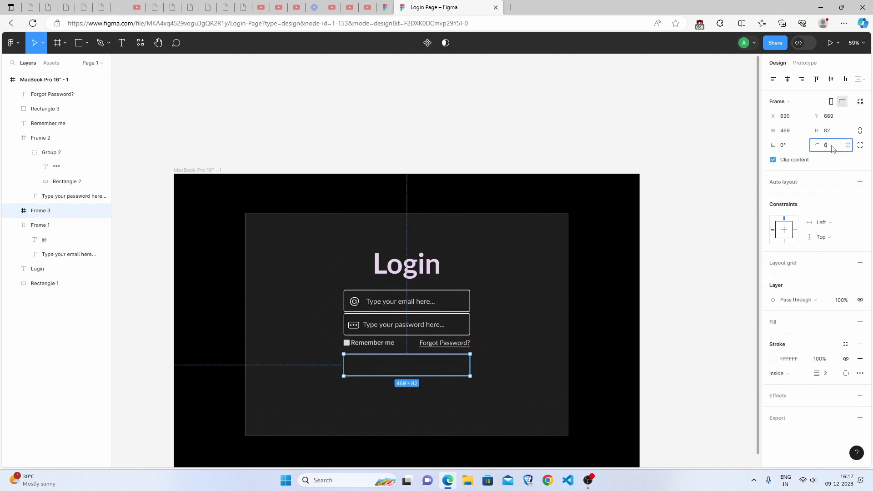
pyautogui.write('11')
pyautogui.click(700, 255)
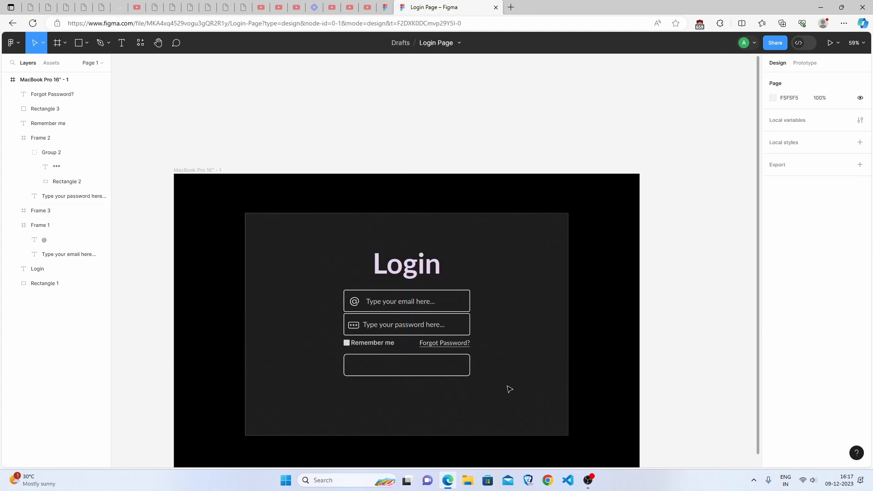
pyautogui.click(411, 369)
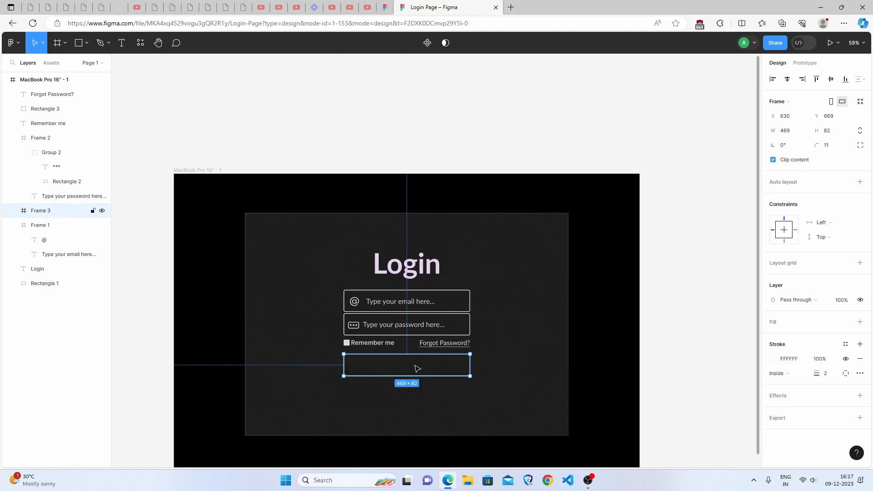
pyautogui.click(591, 329)
# Duplicate the Login heading, set the copy's font size to 39 and center it inside the empty button frame.
pyautogui.click(405, 273)
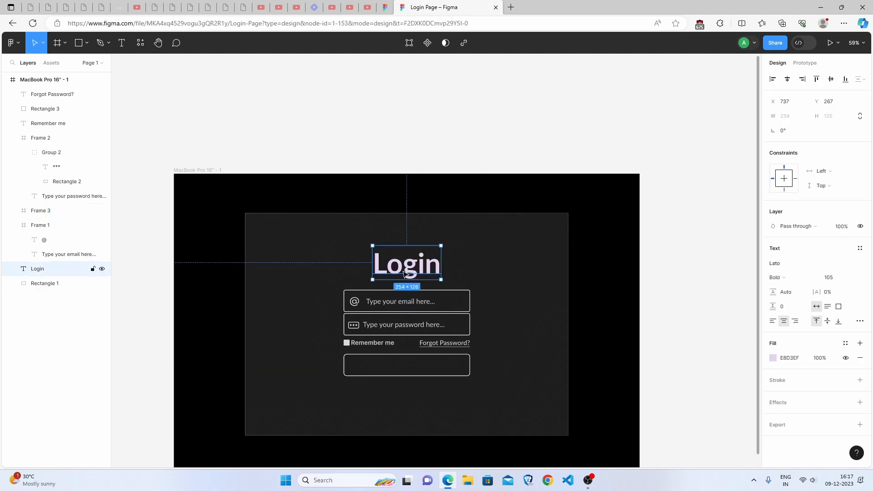
pyautogui.moveTo(406, 276); pyautogui.dragTo(410, 411)
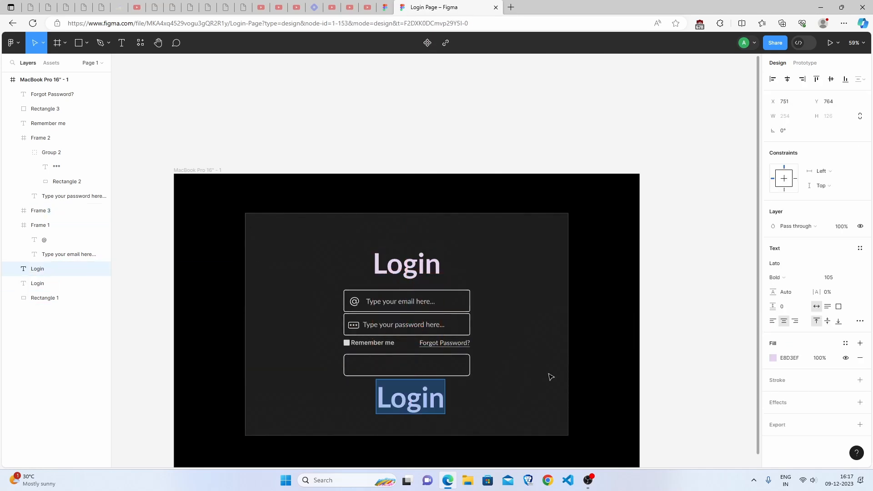
pyautogui.click(840, 279)
pyautogui.press('Return')
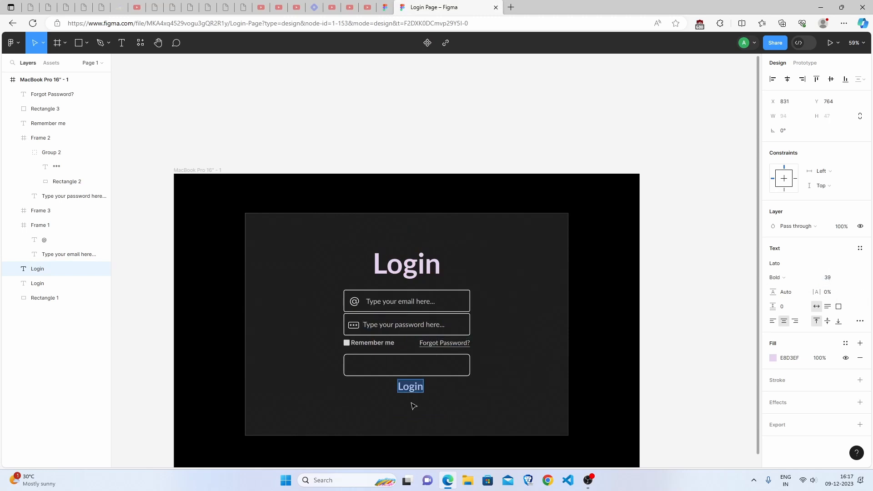
pyautogui.moveTo(415, 392); pyautogui.dragTo(410, 372)
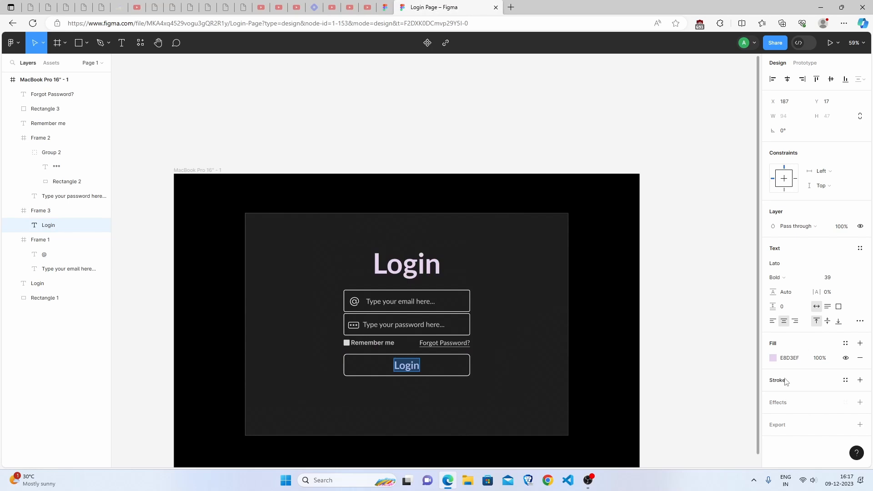
# Color the button's Login text black (000000) and give the button frame a solid white fill (FFFFFF).
pyautogui.click(773, 357)
pyautogui.moveTo(701, 298); pyautogui.dragTo(731, 345)
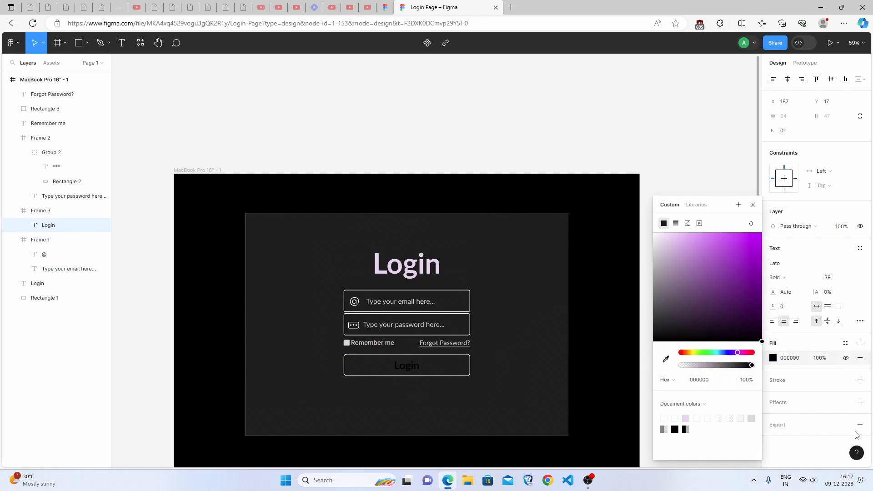
pyautogui.press('Escape')
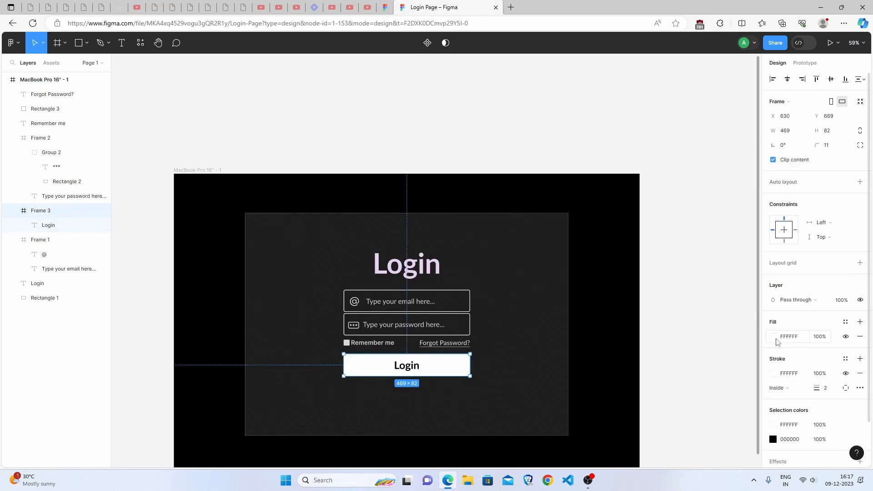
# Change the button's fill to a linear gradient running from its left to its right end, with 4100FF as the first stop.
pyautogui.click(773, 337)
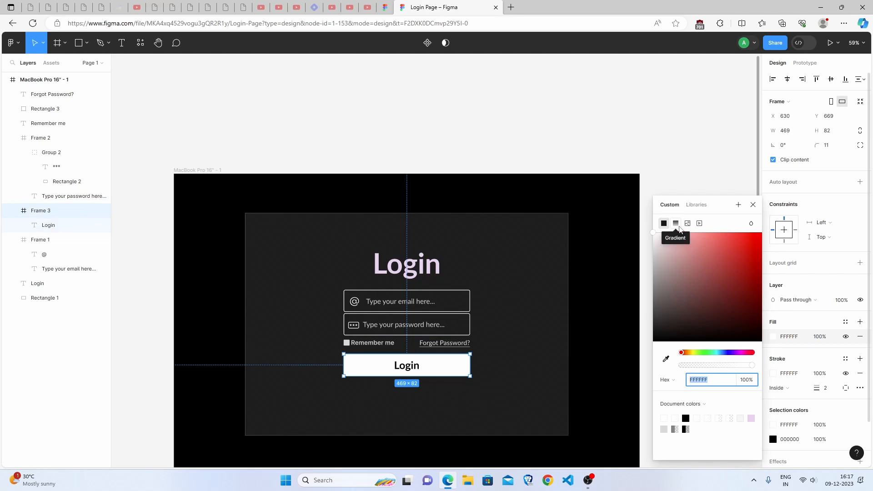
pyautogui.click(680, 228)
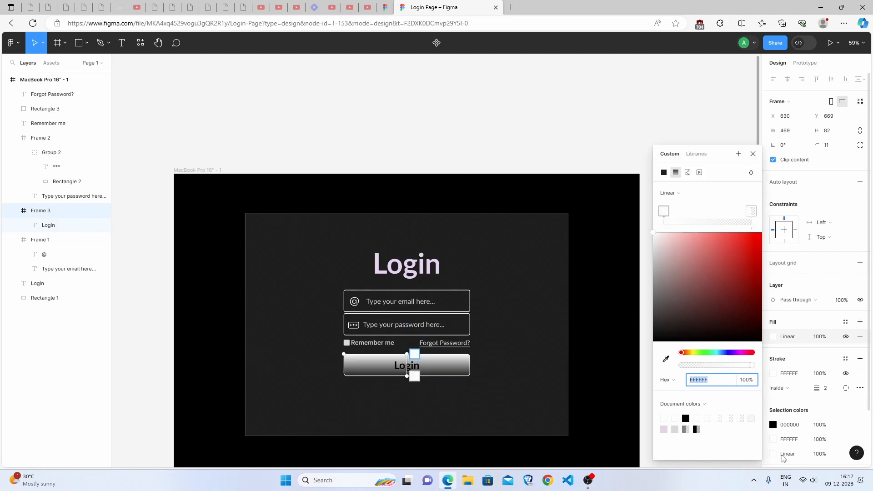
pyautogui.moveTo(413, 354); pyautogui.dragTo(344, 358)
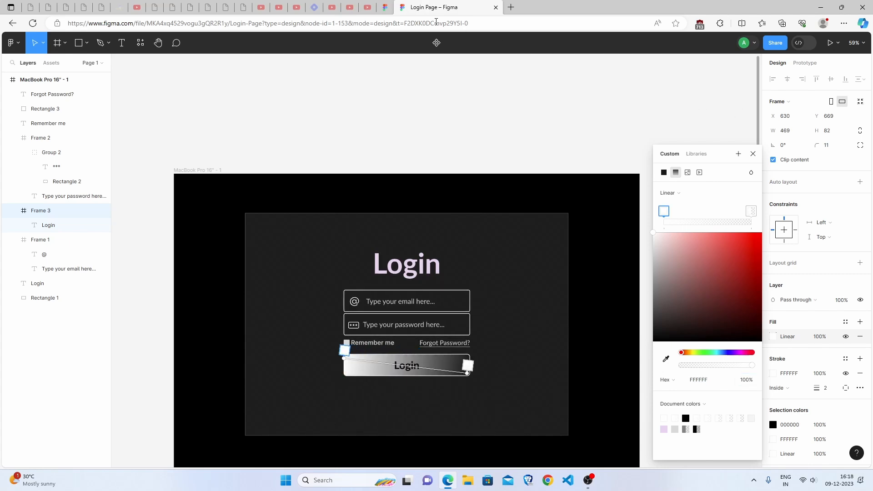
pyautogui.click(712, 378)
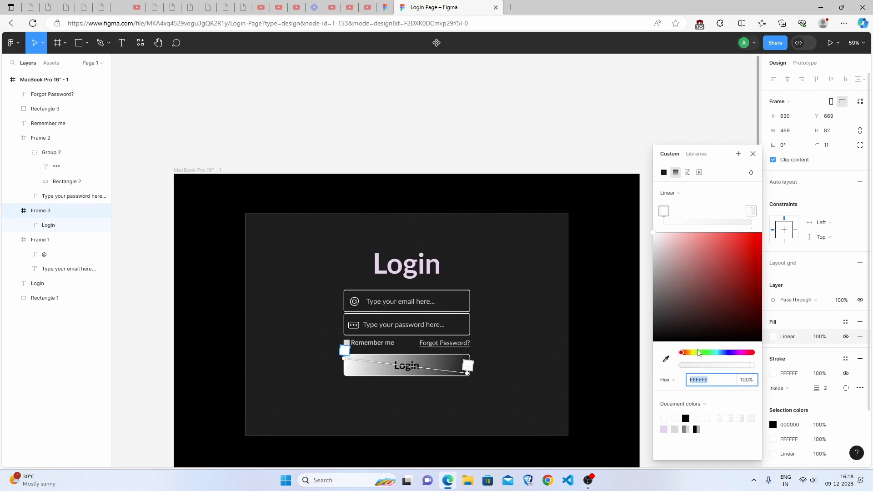
pyautogui.write('4100FF')
pyautogui.press('Return')
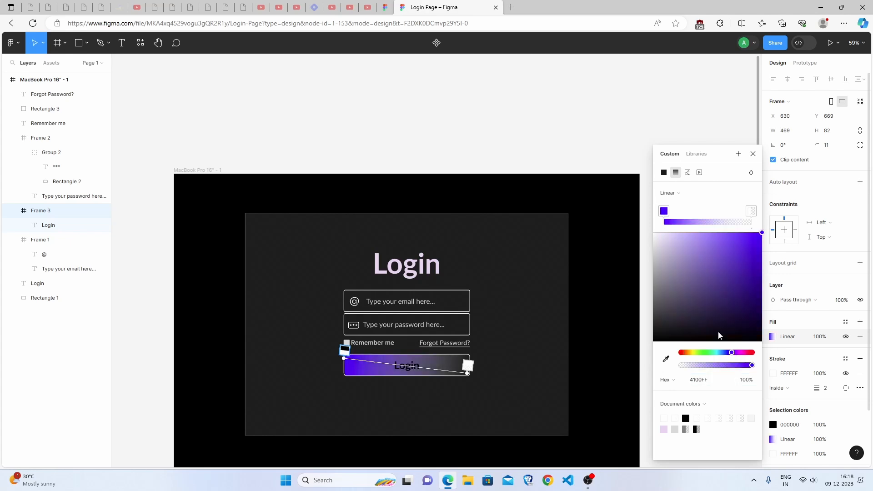
# Set the opacity of the button gradient's white end stop to 100% and finish editing the fill.
pyautogui.click(753, 212)
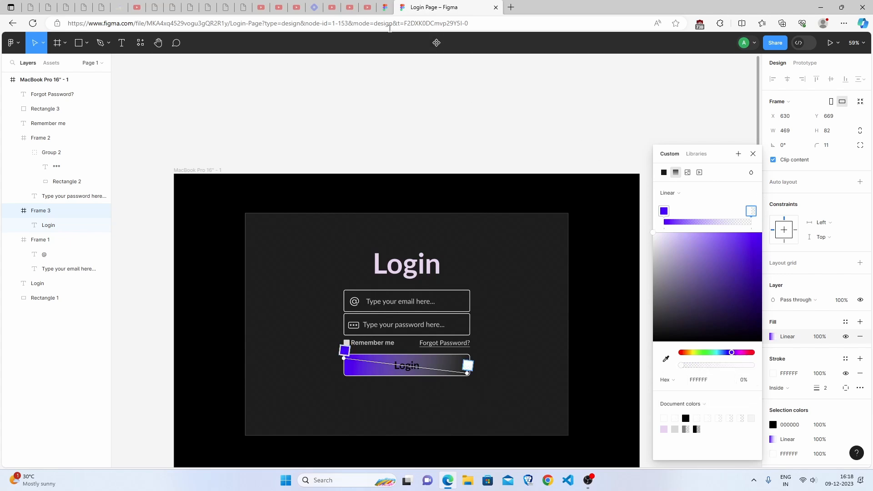
pyautogui.click(751, 382)
pyautogui.write('100')
pyautogui.press('Return')
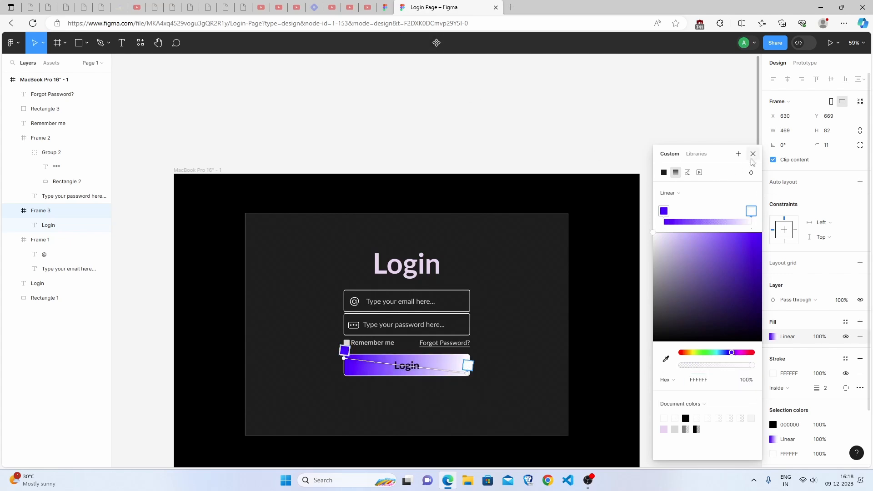
pyautogui.click(753, 154)
pyautogui.click(557, 366)
pyautogui.click(670, 331)
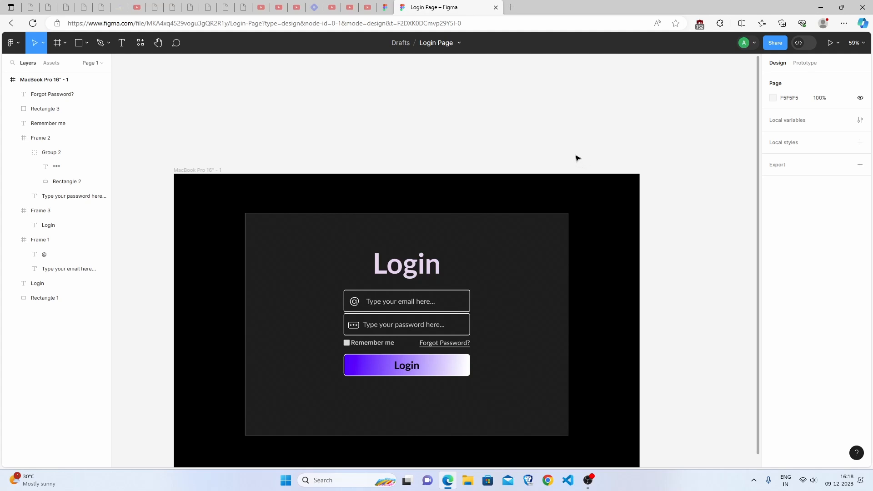
# Paste the text "Don't Have an Account? Create Account" and place it centered directly beneath the gradient Login button.
pyautogui.hotkey('ctrl', 'v')
pyautogui.moveTo(455, 268); pyautogui.dragTo(427, 387)
pyautogui.scroll(5, 428, 389)
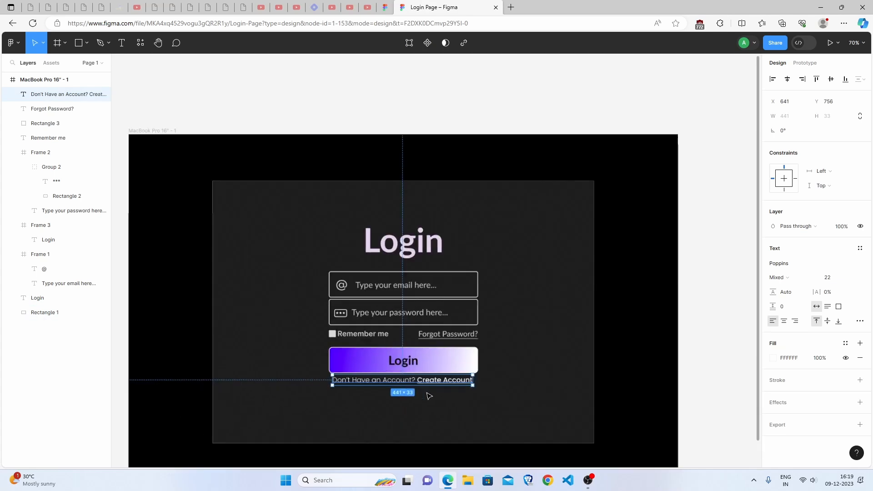
# Give only the words "Create Account" in the sign-up line an underline decoration, then close the type settings.
pyautogui.doubleClick(406, 370)
pyautogui.moveTo(406, 369); pyautogui.dragTo(247, 376)
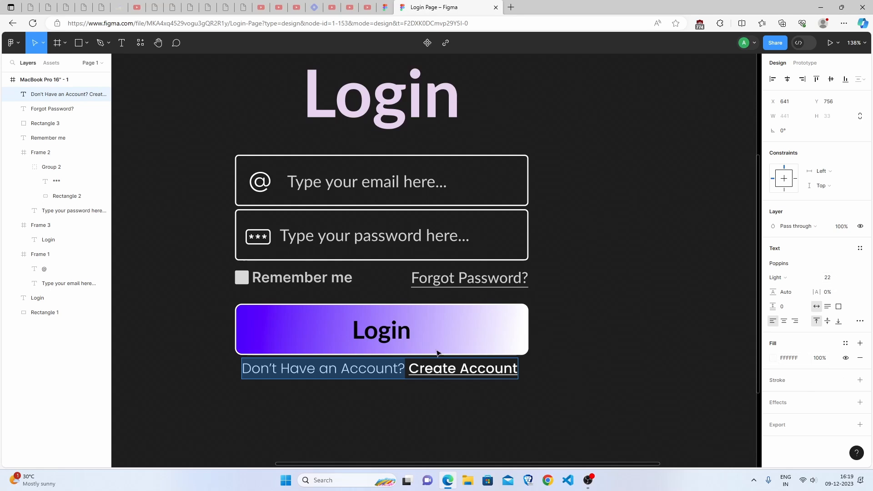
pyautogui.tripleClick(431, 369)
pyautogui.moveTo(412, 371); pyautogui.dragTo(484, 369)
pyautogui.click(860, 321)
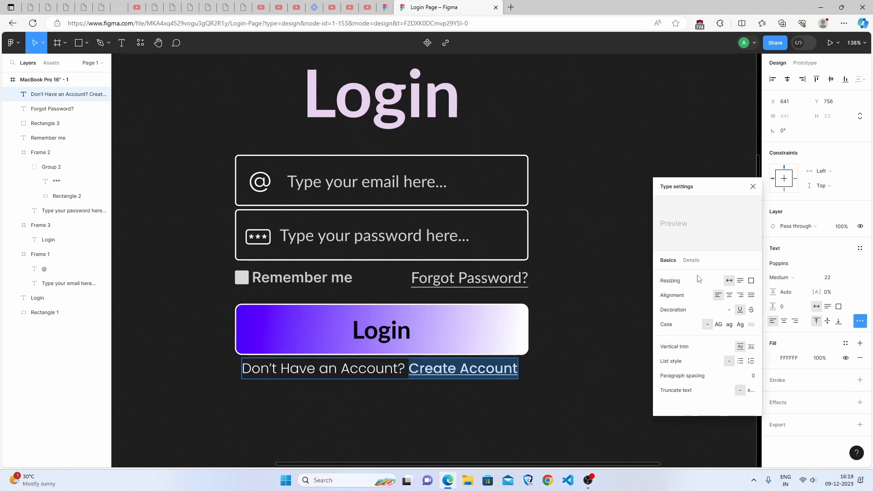
pyautogui.click(740, 310)
pyautogui.press('Escape')
pyautogui.click(609, 348)
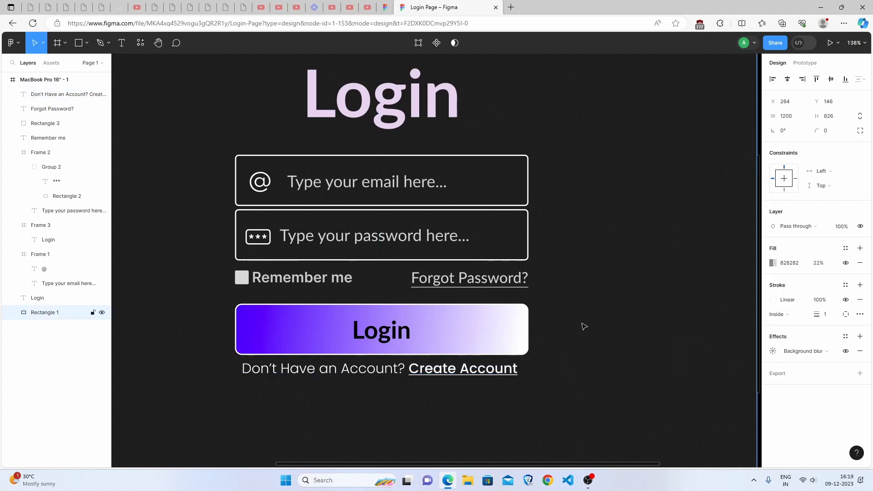
# Place glowing planet graphics around the login card at the frame's left, upper right and lower right, grouping the left planet with its ellipse.
pyautogui.scroll(5, 565, 320)
pyautogui.scroll(-10, 567, 321)
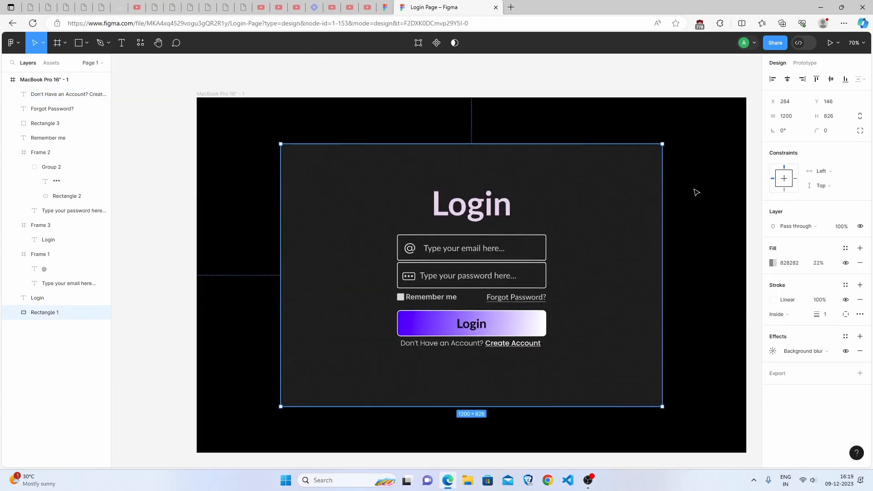
pyautogui.click(702, 242)
pyautogui.click(216, 93)
pyautogui.moveTo(388, 207); pyautogui.dragTo(346, 206)
pyautogui.click(712, 143)
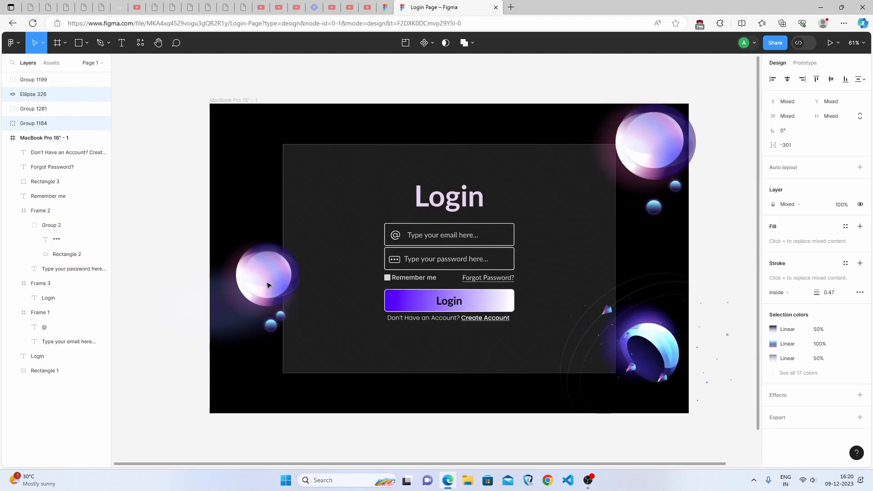
pyautogui.hotkey('ctrl', 'g')
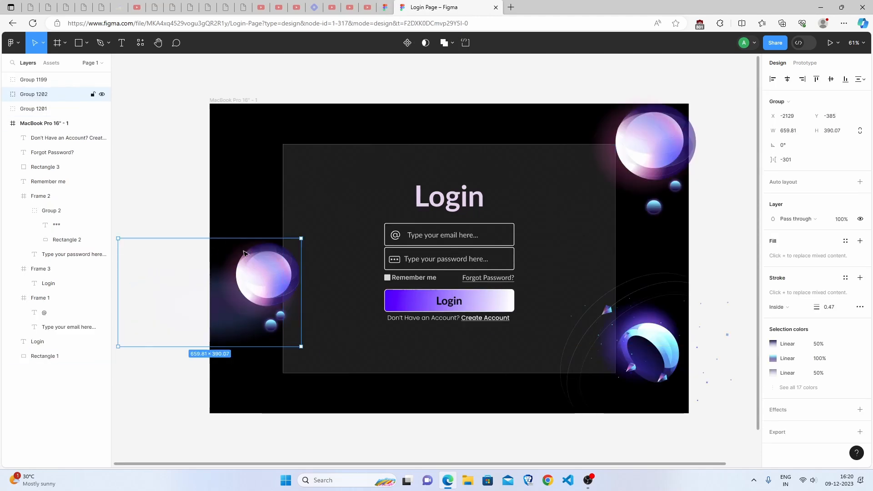
pyautogui.press('Escape')
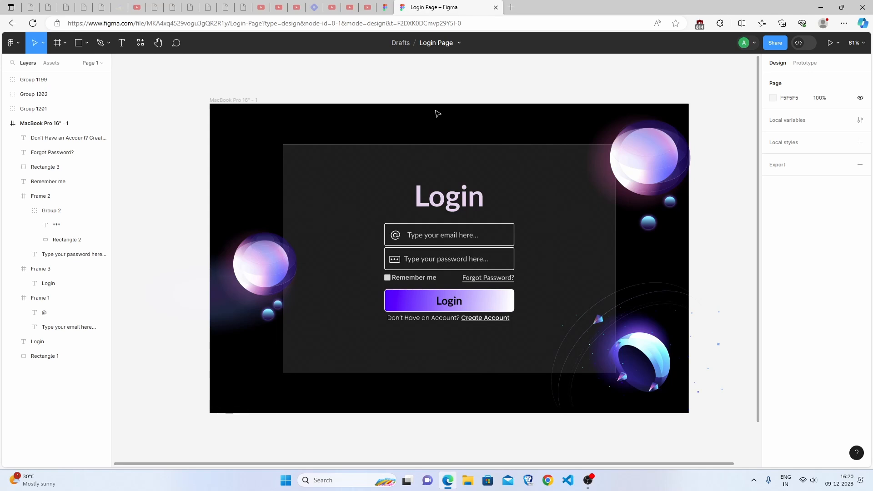
# Round the corners of the large glass card rectangle behind the login form with a radius of 20.
pyautogui.click(388, 157)
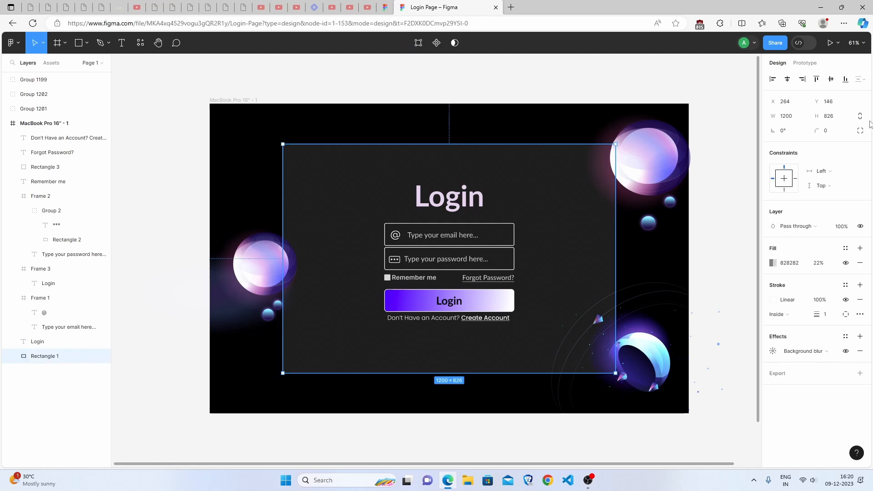
pyautogui.click(827, 132)
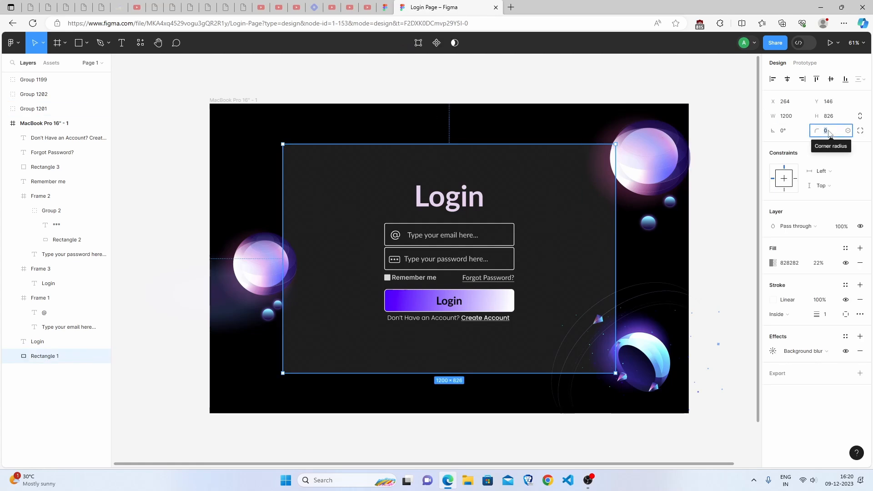
pyautogui.write('20')
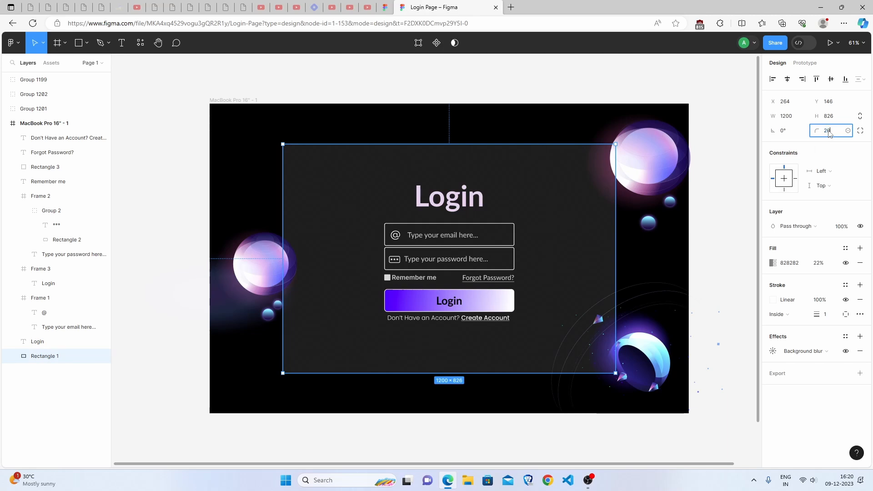
pyautogui.click(736, 146)
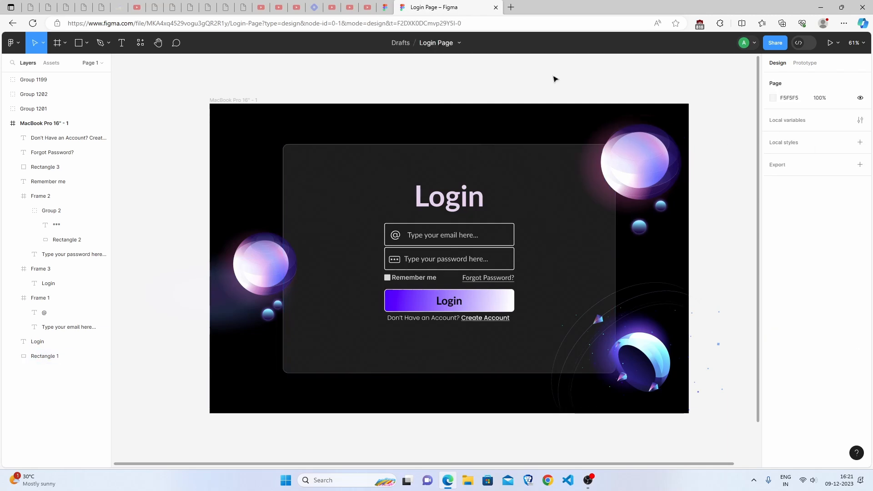